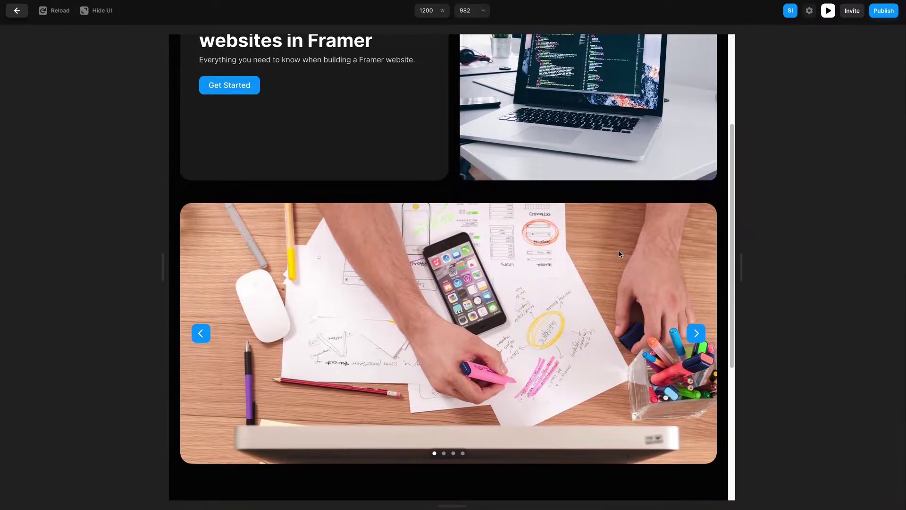
pyautogui.scroll(-1, 620, 254)
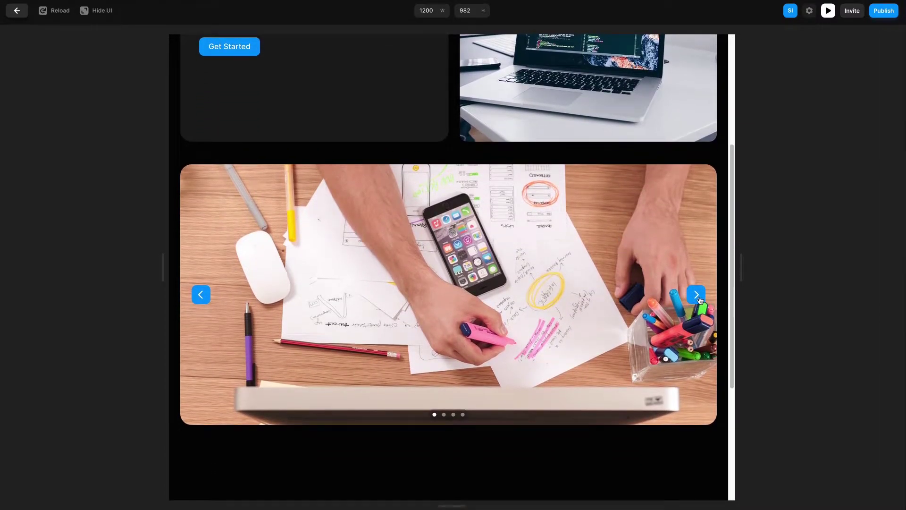
# - Test the slideshow's next/previous arrows and dots in preview, then narrow the preview to 484 px
pyautogui.click(697, 295)
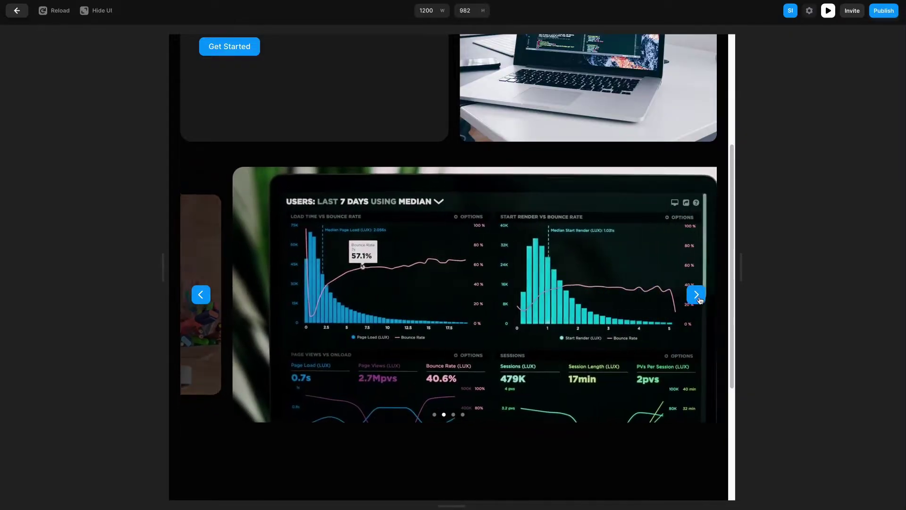
pyautogui.click(697, 295)
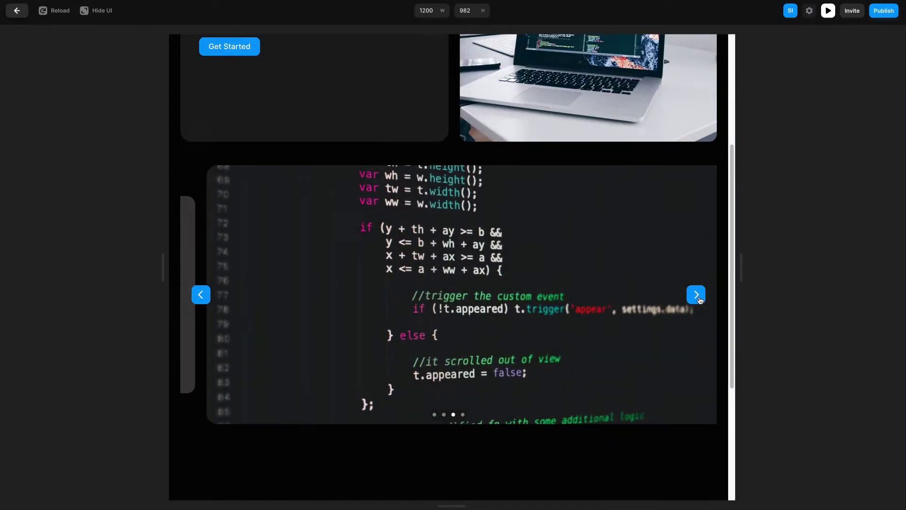
pyautogui.click(697, 295)
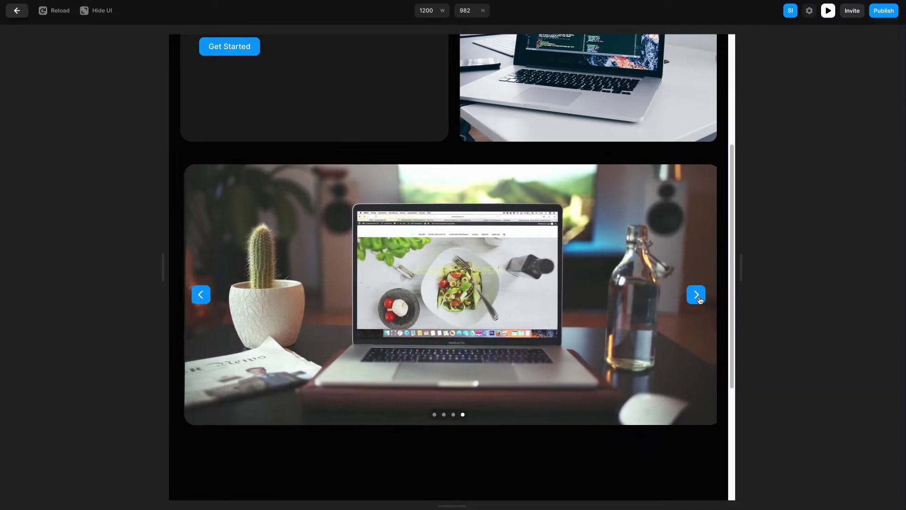
pyautogui.click(202, 298)
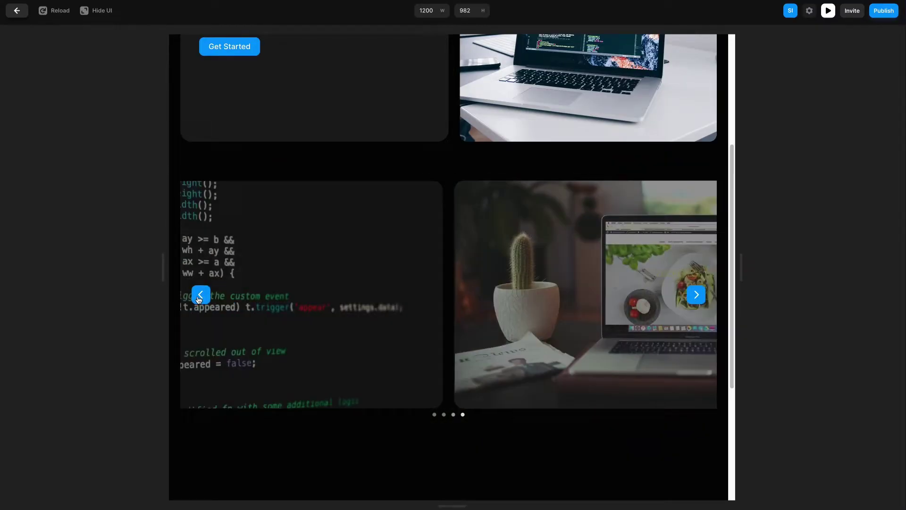
pyautogui.click(445, 415)
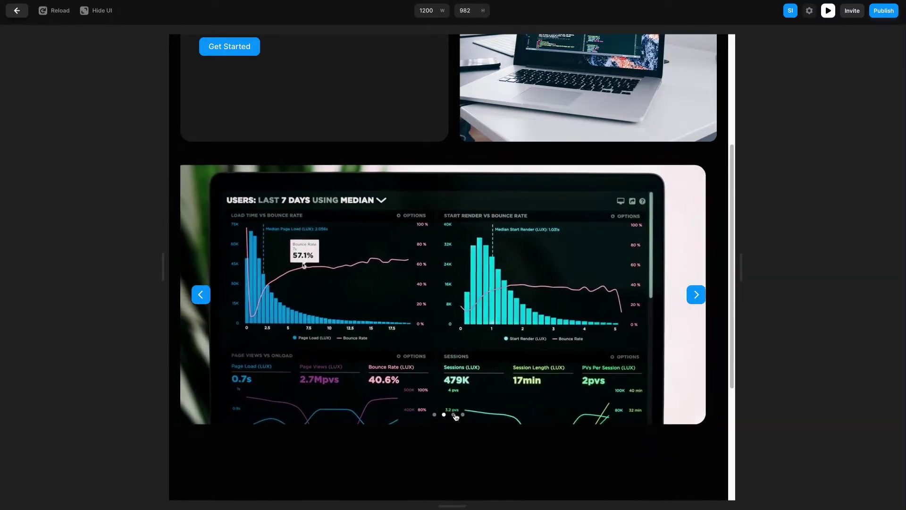
pyautogui.click(462, 415)
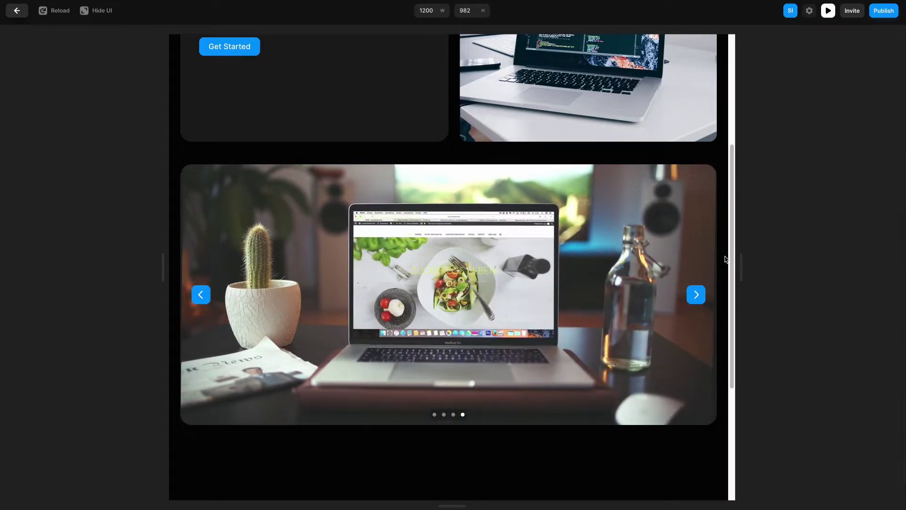
pyautogui.moveTo(740, 264); pyautogui.dragTo(574, 284)
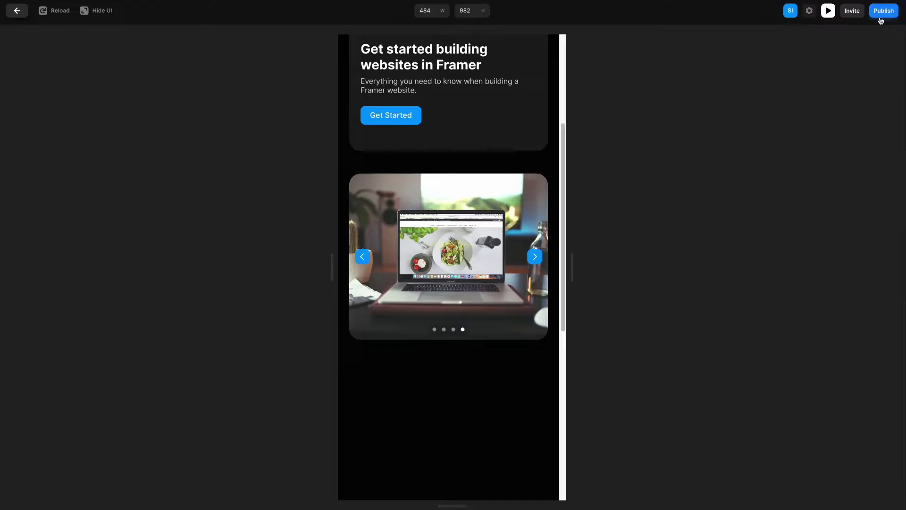
# - Back in the editor, select the analytics, code, design and wireframes frames and set their corner radius to 24
pyautogui.click(16, 14)
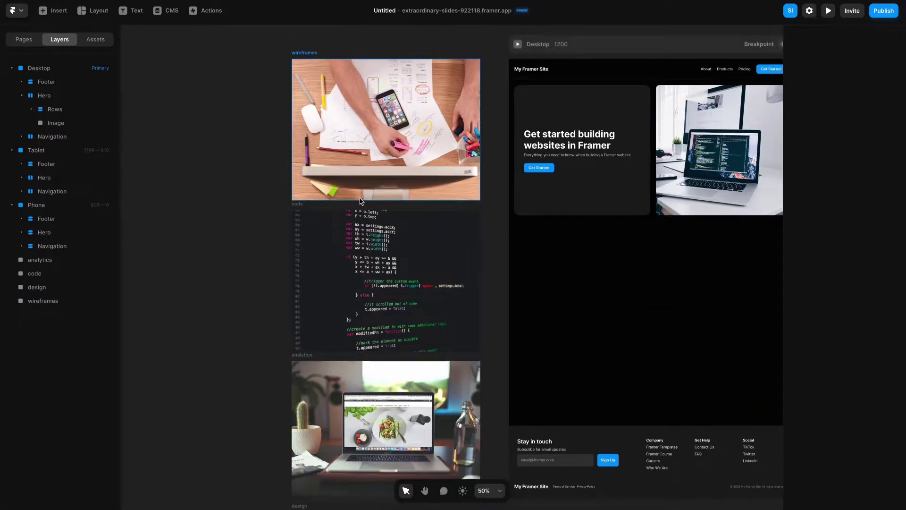
pyautogui.scroll(-3, 390, 238)
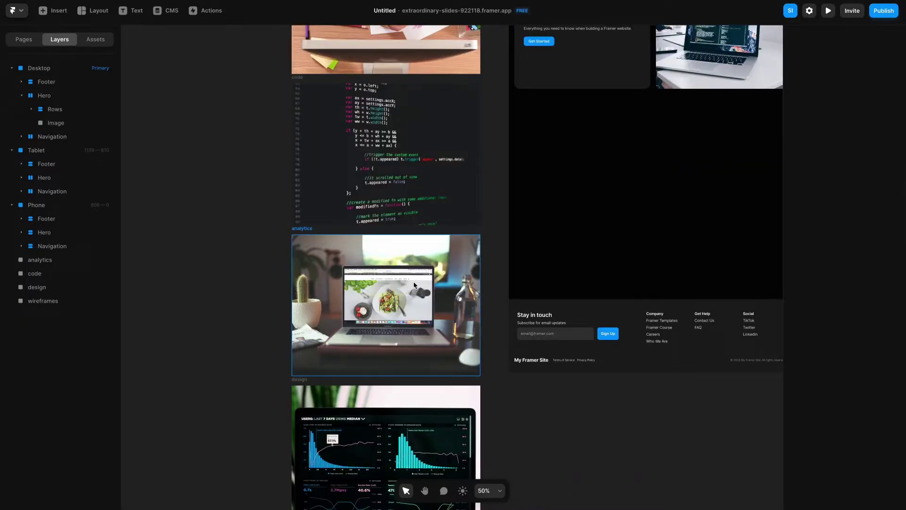
pyautogui.scroll(1, 420, 406)
pyautogui.scroll(1, 425, 238)
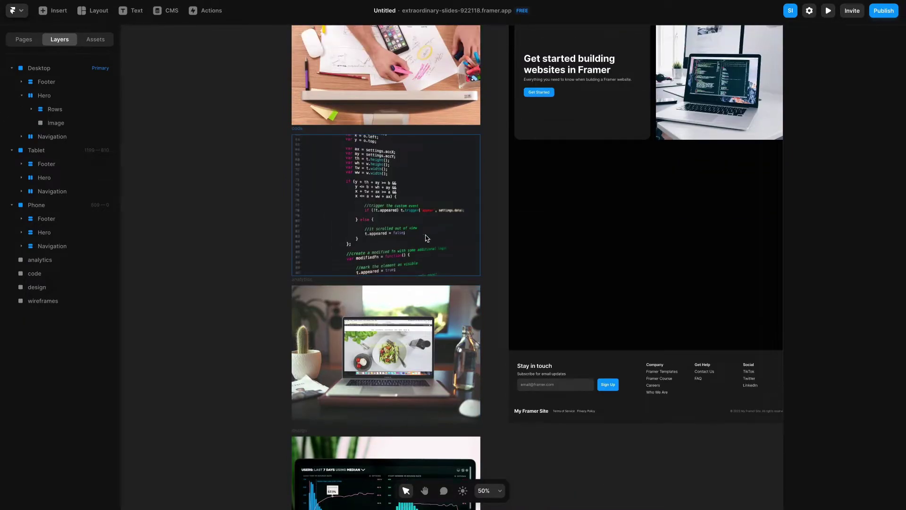
pyautogui.scroll(1, 427, 238)
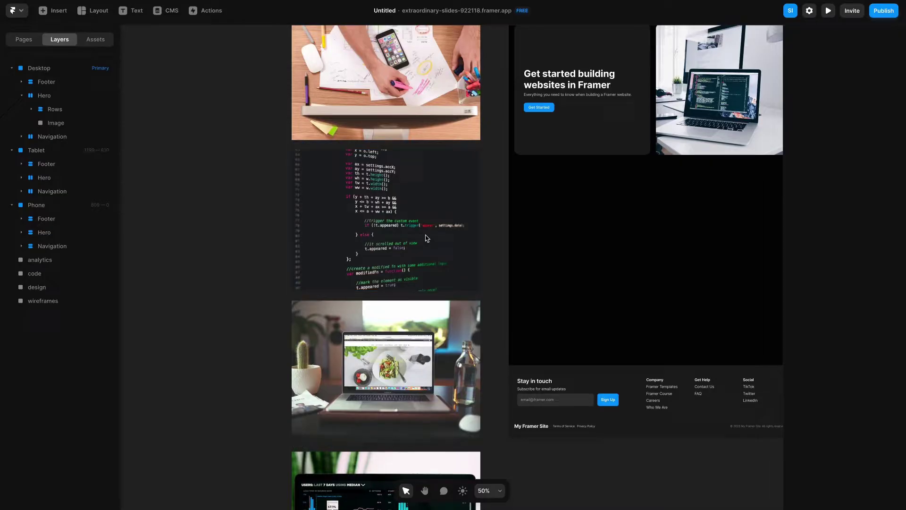
pyautogui.moveTo(248, 108); pyautogui.dragTo(294, 457)
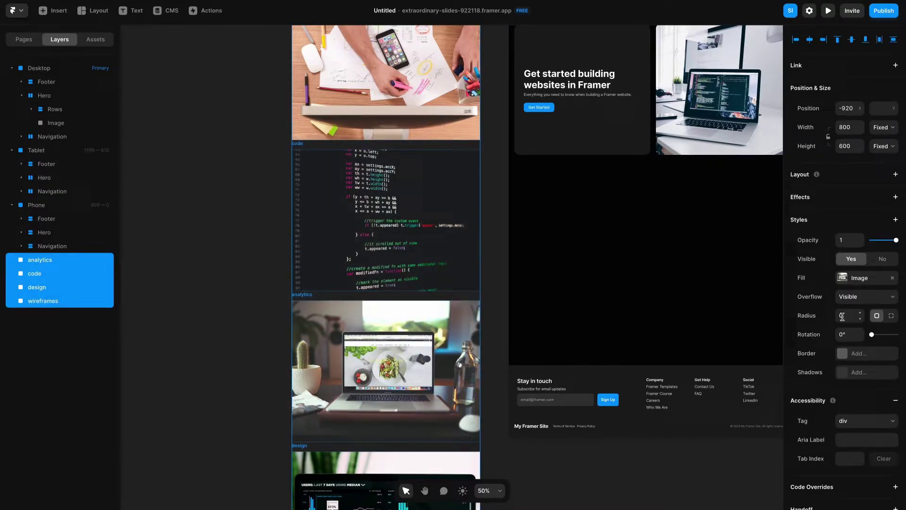
pyautogui.click(842, 317)
pyautogui.press('Return')
pyautogui.scroll(2, 686, 145)
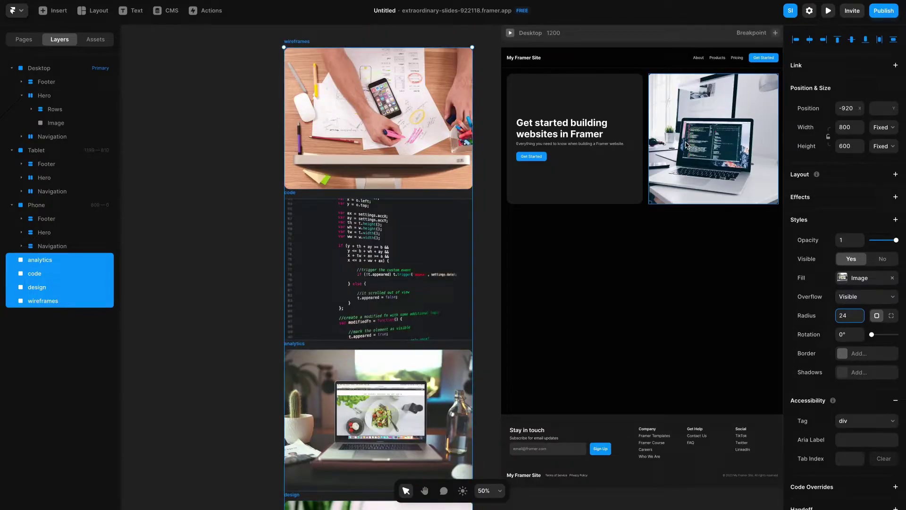
pyautogui.hscroll(1, 687, 146)
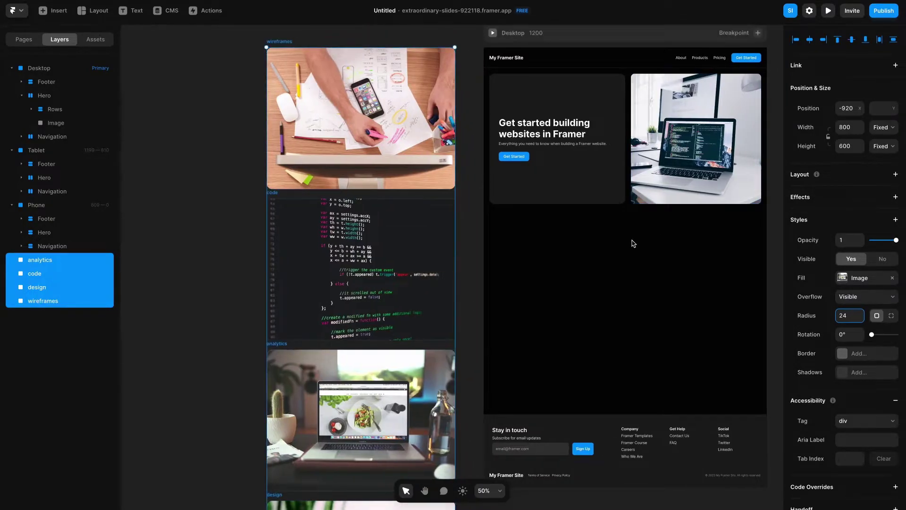
pyautogui.press('Escape')
# - Draw a Columns stack below the hero cards with left and right offsets of 0, snapped to the hero
pyautogui.click(94, 10)
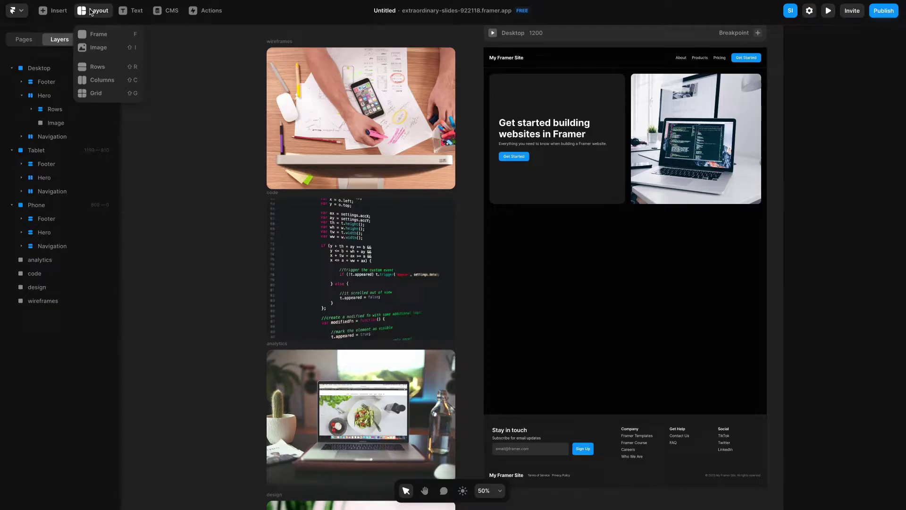
pyautogui.click(117, 83)
pyautogui.moveTo(493, 215); pyautogui.dragTo(756, 310)
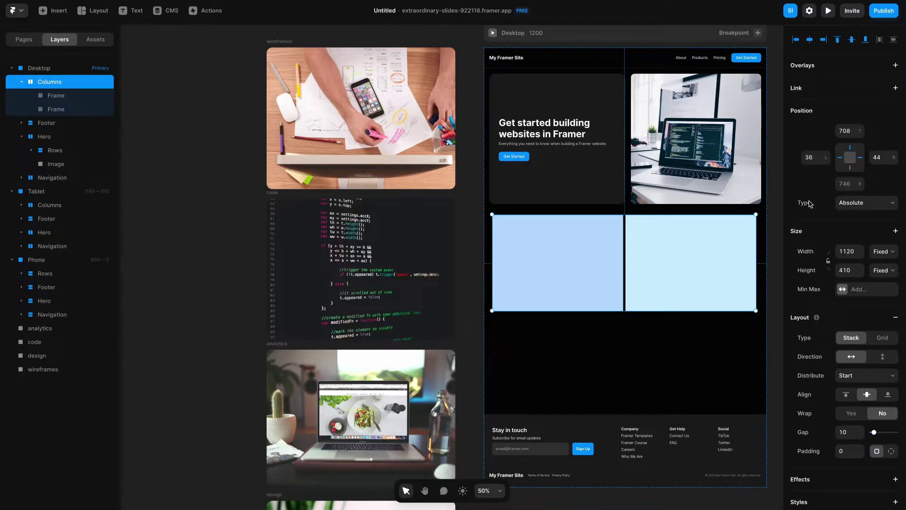
pyautogui.click(821, 160)
pyautogui.write('0')
pyautogui.press('Tab')
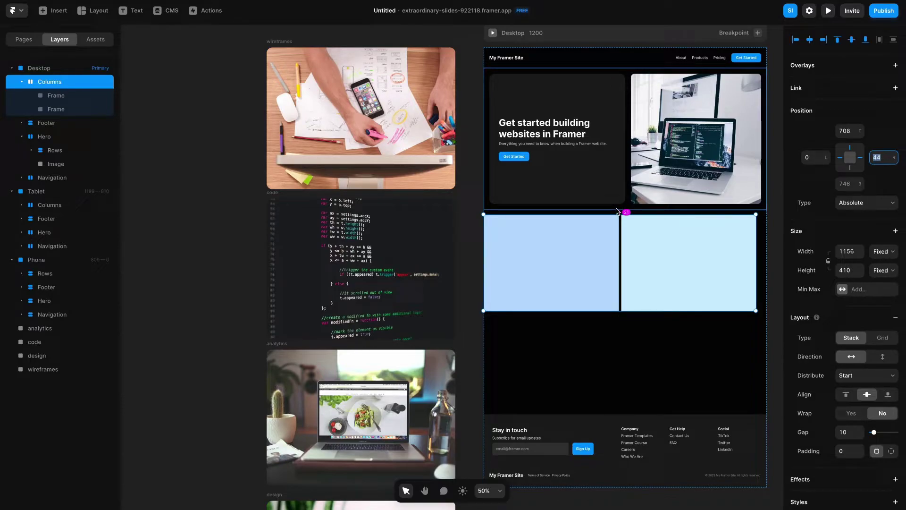
pyautogui.moveTo(616, 212); pyautogui.dragTo(618, 207)
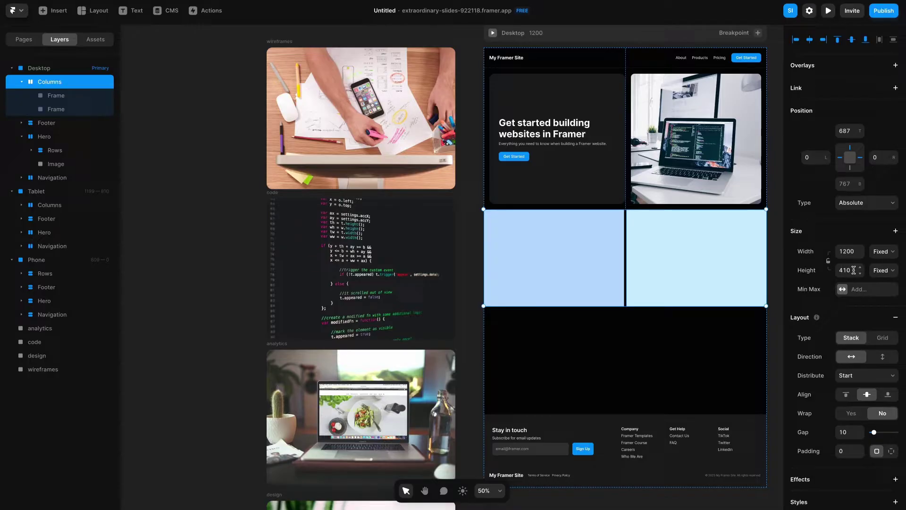
# - Give the Columns stack a height of 600, a 24 gap and 24 padding
pyautogui.click(854, 270)
pyautogui.write('600')
pyautogui.press('Return')
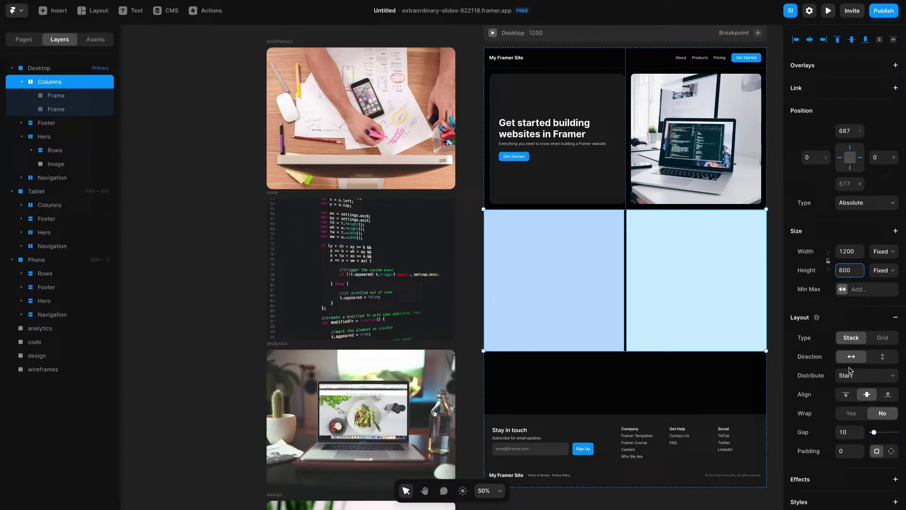
pyautogui.click(850, 436)
pyautogui.click(849, 450)
pyautogui.write('24')
pyautogui.press('Return')
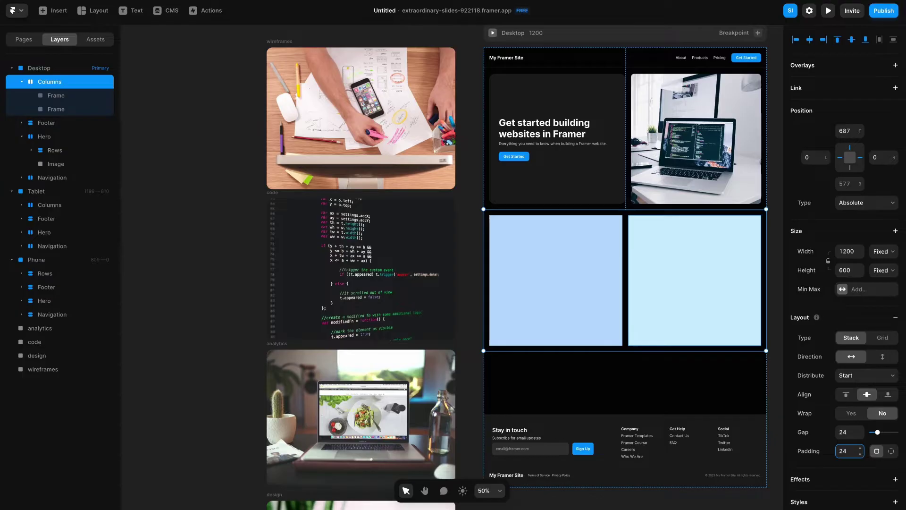
# - Drag a Slideshow component from the Interactive insert library into the Columns stack
pyautogui.click(50, 12)
pyautogui.moveTo(71, 215)
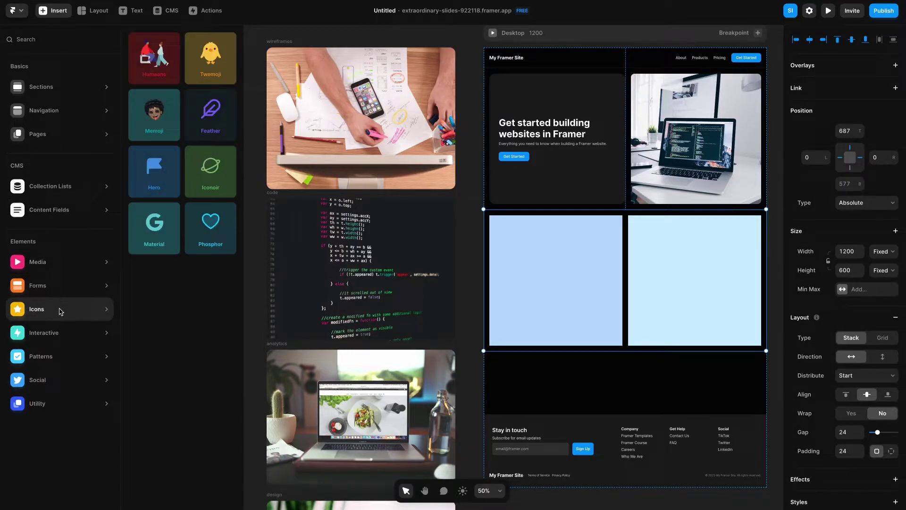
pyautogui.moveTo(31, 342)
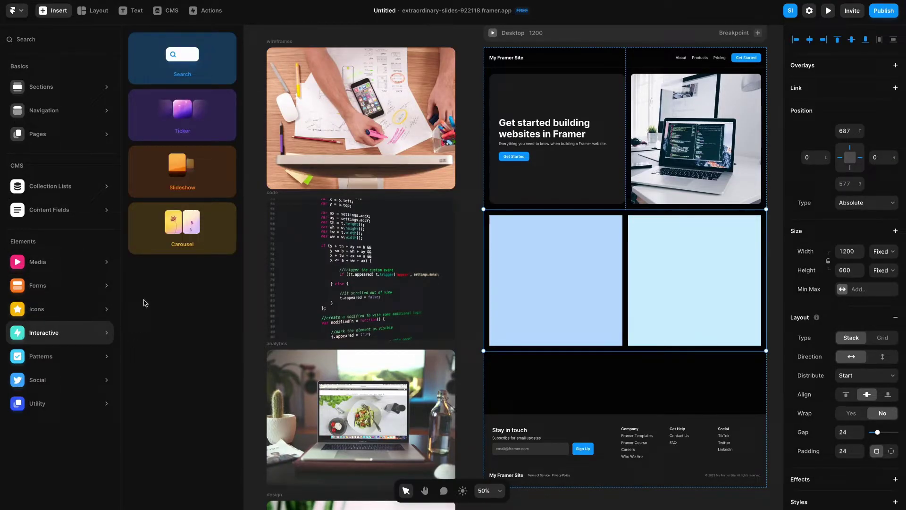
pyautogui.moveTo(171, 169); pyautogui.dragTo(625, 274)
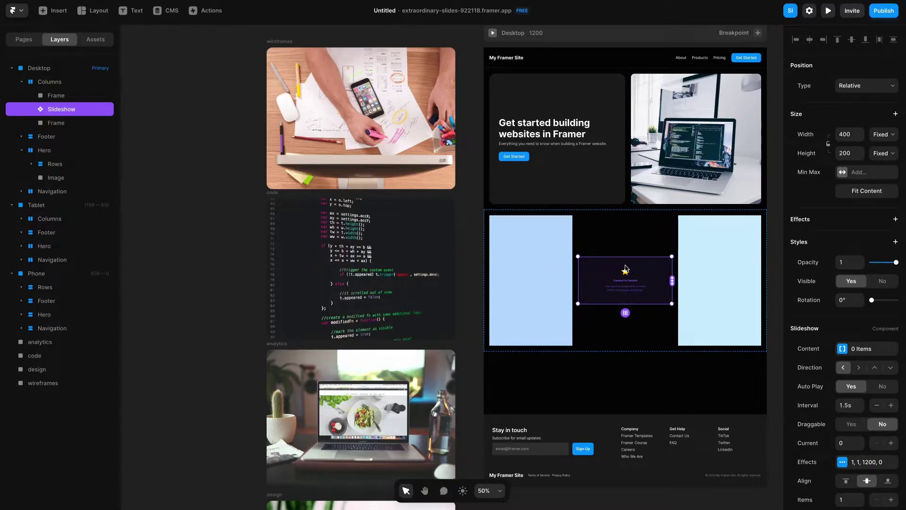
# - Delete both placeholder frames from the Columns stack
pyautogui.click(64, 125)
pyautogui.keyDown('shift'); pyautogui.click(63, 98); pyautogui.keyUp('shift')
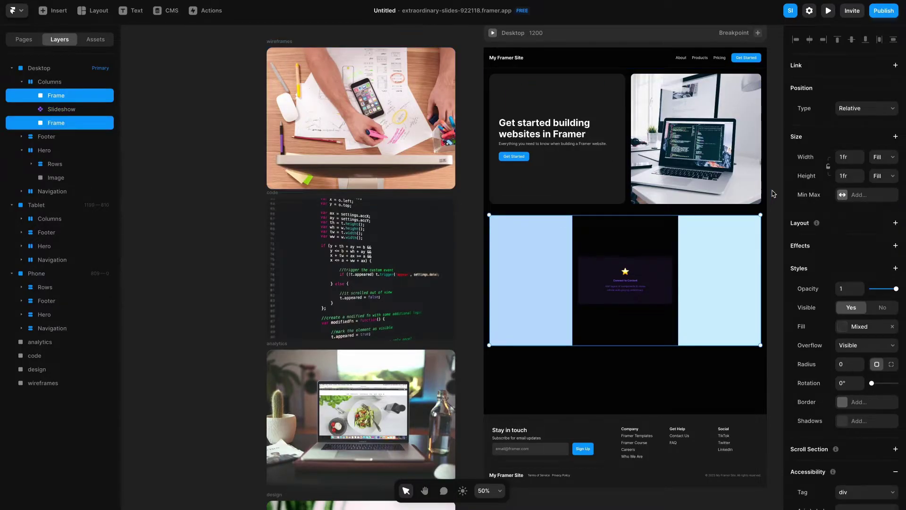
pyautogui.press('Delete')
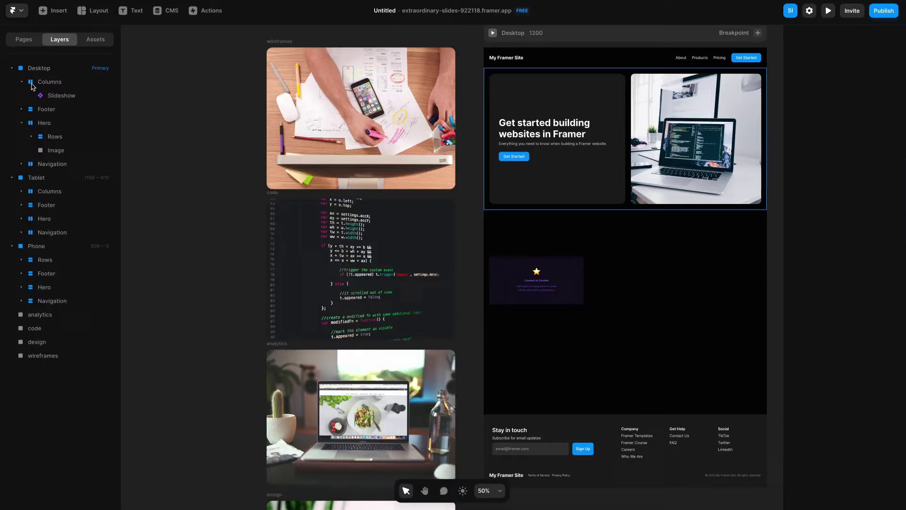
# - Set the Slideshow's width and height to Fill
pyautogui.click(57, 97)
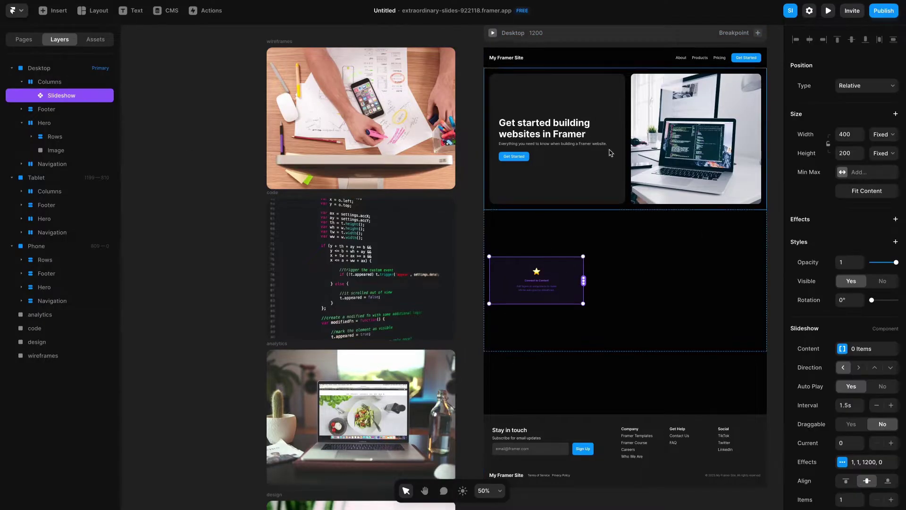
pyautogui.click(878, 139)
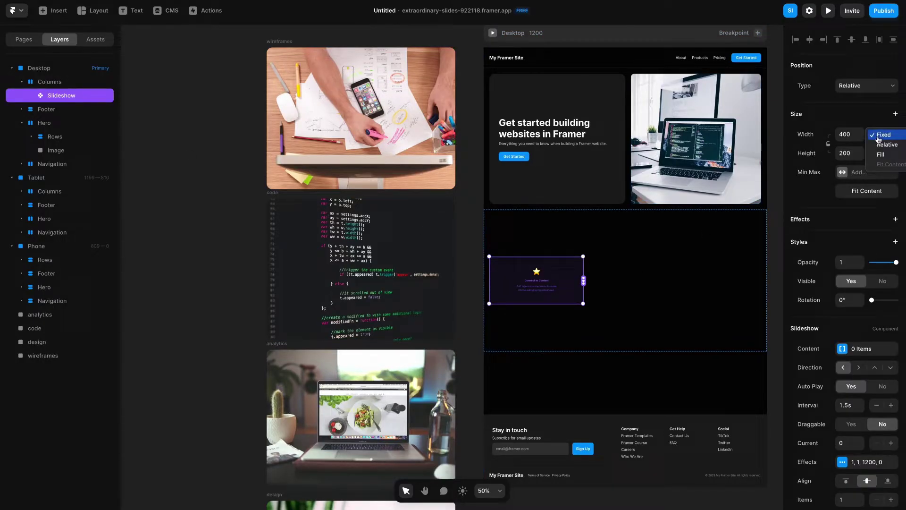
pyautogui.click(880, 153)
pyautogui.click(881, 154)
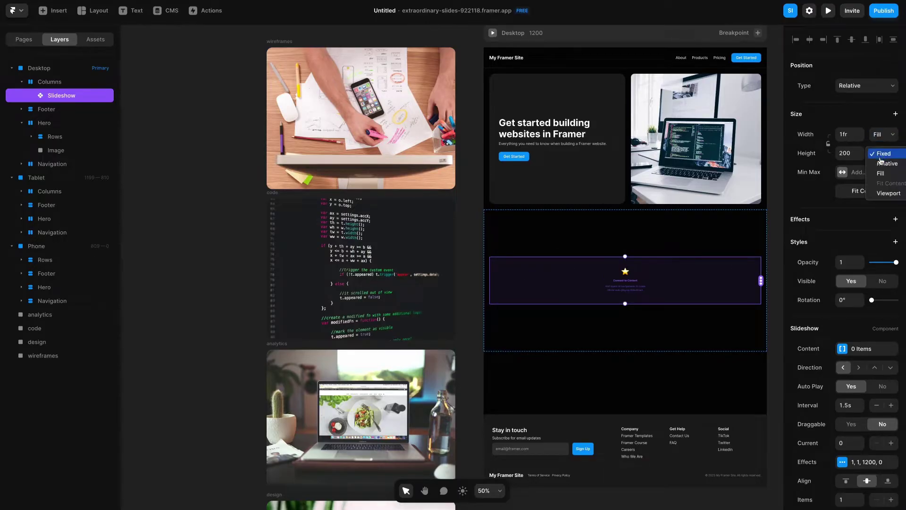
pyautogui.click(884, 173)
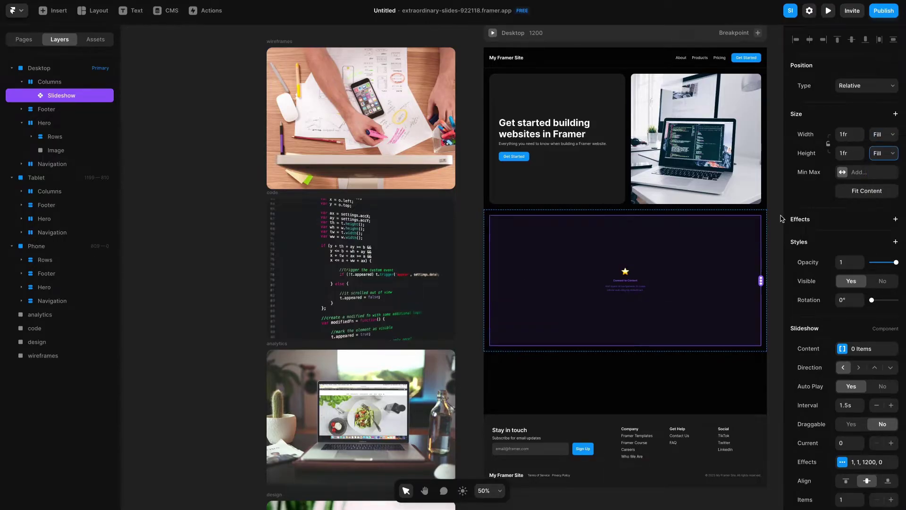
# - Add a first content item to the Slideshow using the wireframes image
pyautogui.click(845, 351)
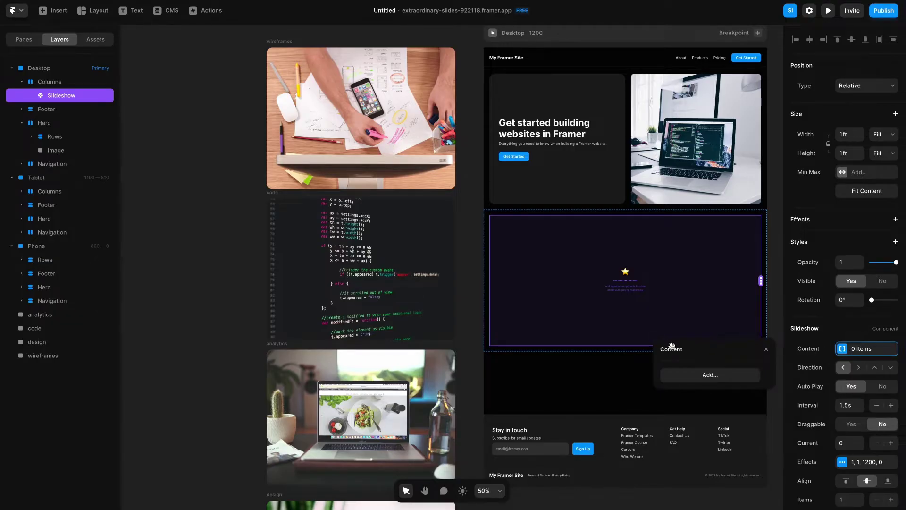
pyautogui.click(709, 376)
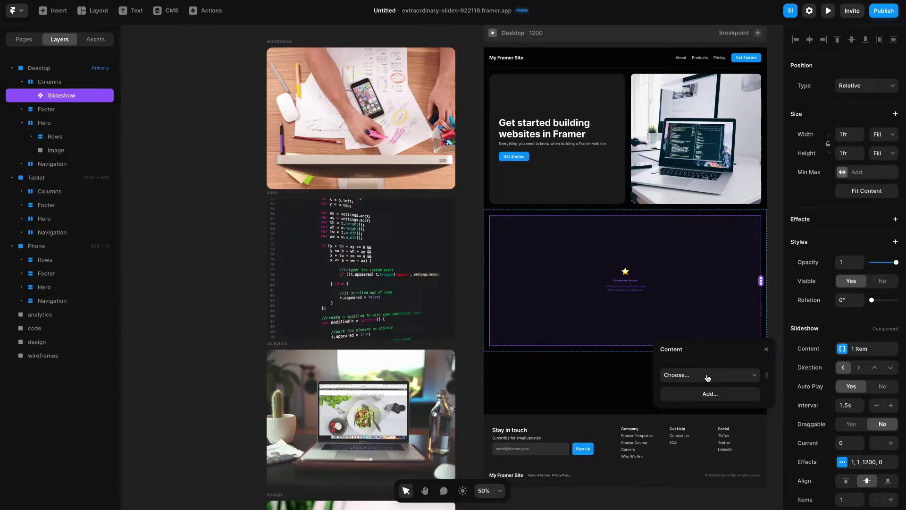
pyautogui.click(708, 376)
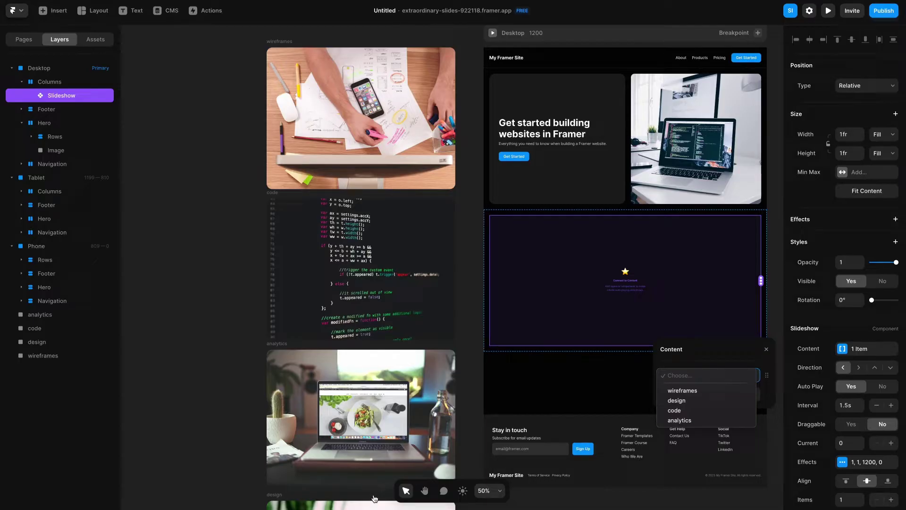
pyautogui.click(681, 390)
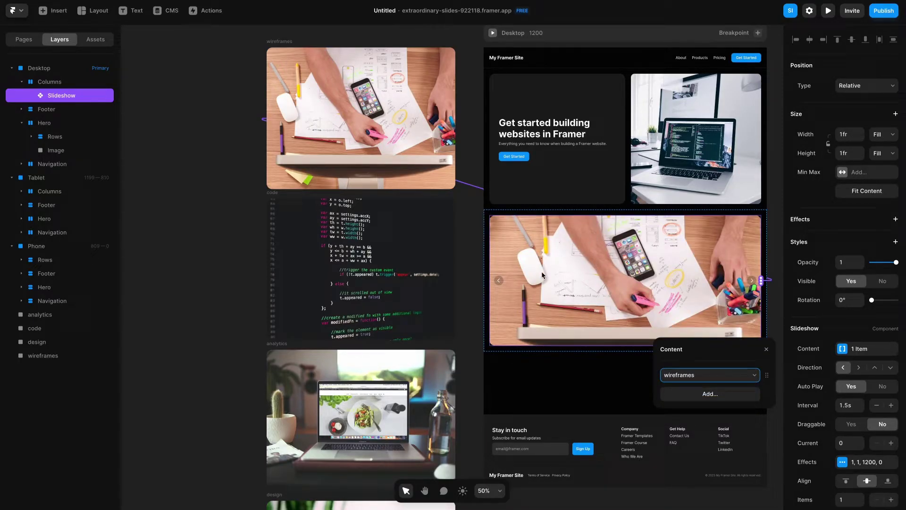
# - Add three more slides using the design, code and analytics images in that order
pyautogui.click(730, 398)
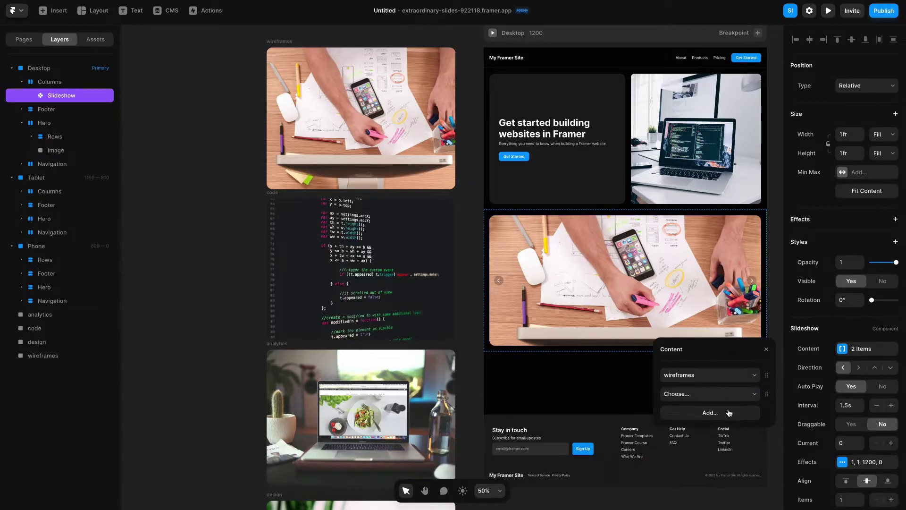
pyautogui.click(729, 413)
pyautogui.click(731, 432)
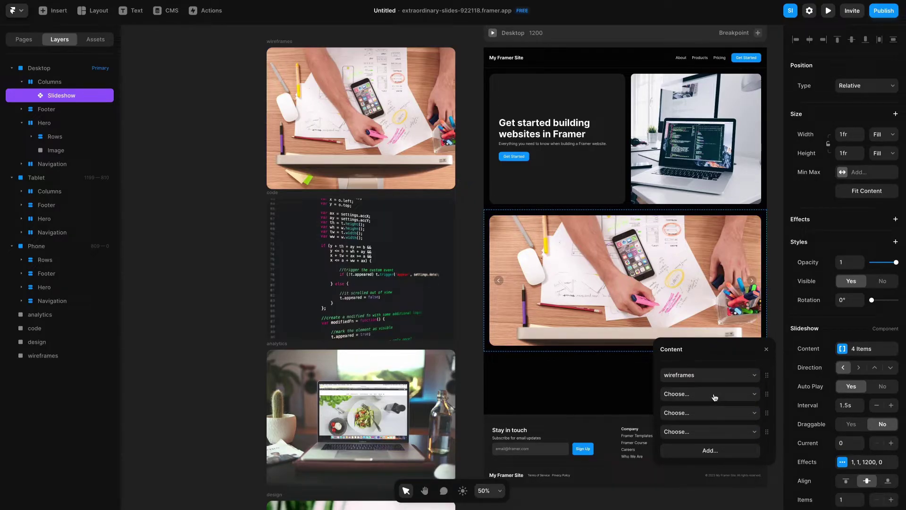
pyautogui.click(716, 398)
pyautogui.click(713, 419)
pyautogui.click(716, 415)
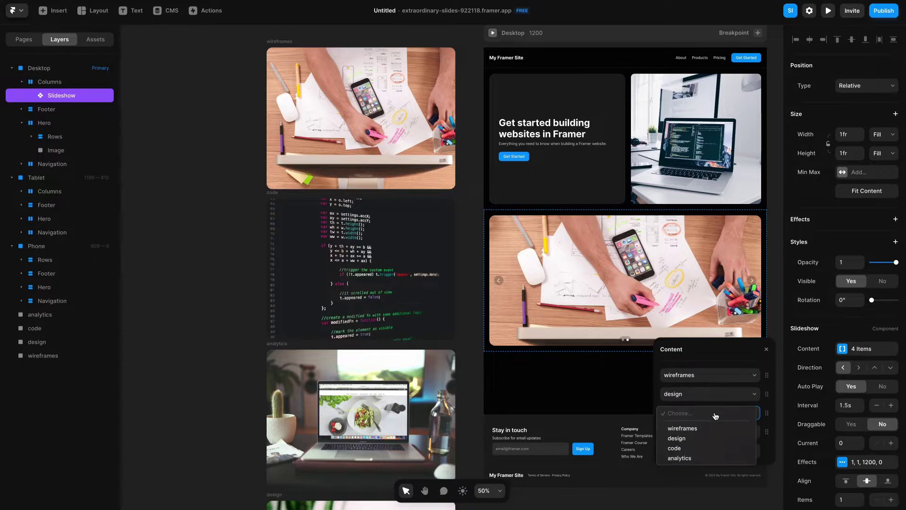
pyautogui.click(712, 447)
pyautogui.click(714, 431)
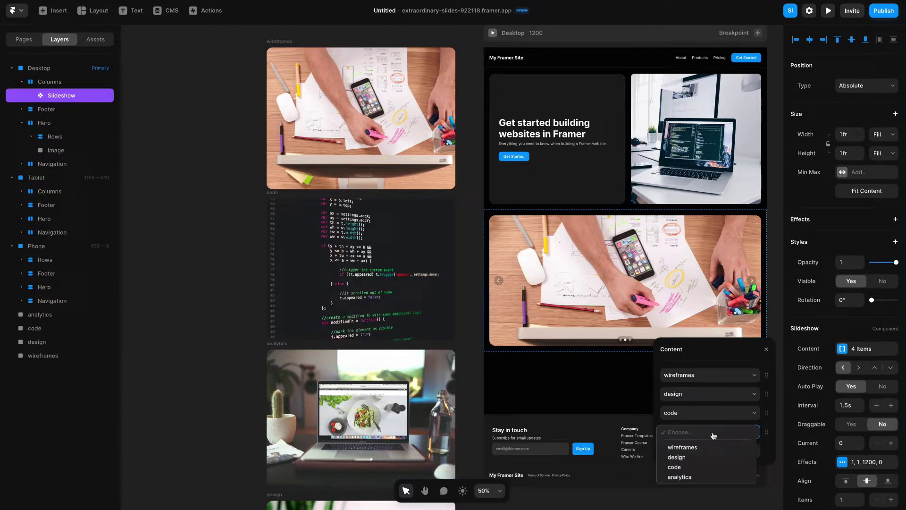
pyautogui.click(680, 477)
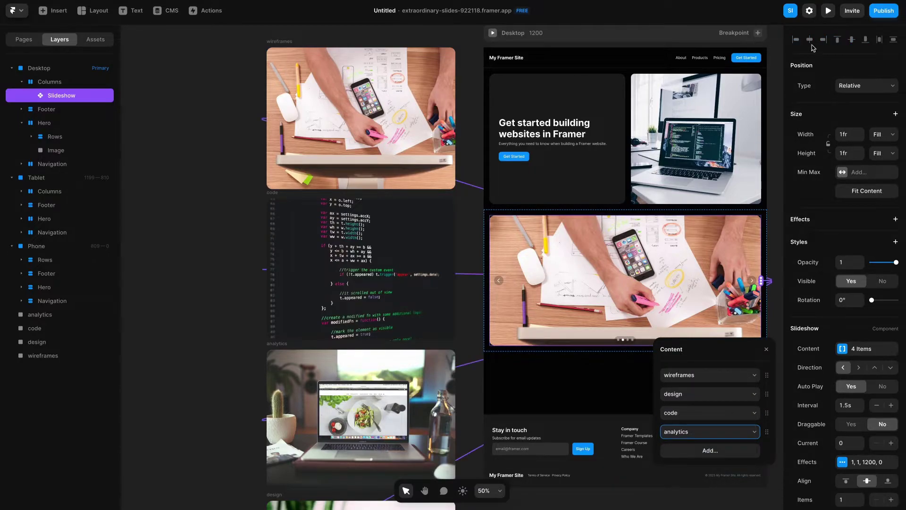
pyautogui.click(827, 12)
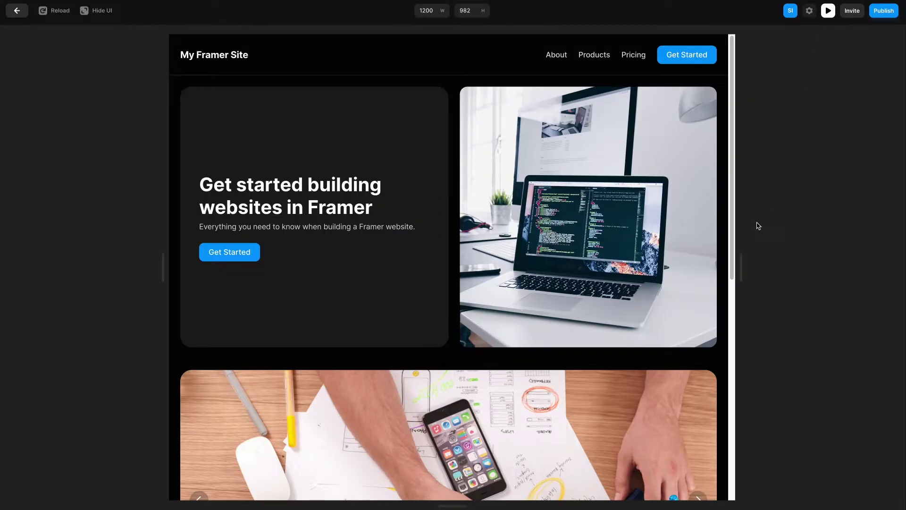
pyautogui.scroll(-4, 558, 255)
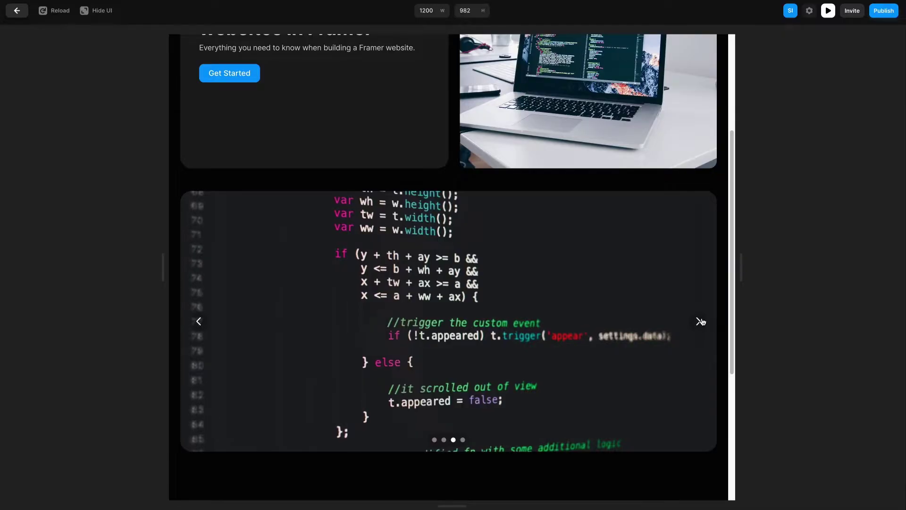
pyautogui.click(700, 321)
pyautogui.click(700, 321)
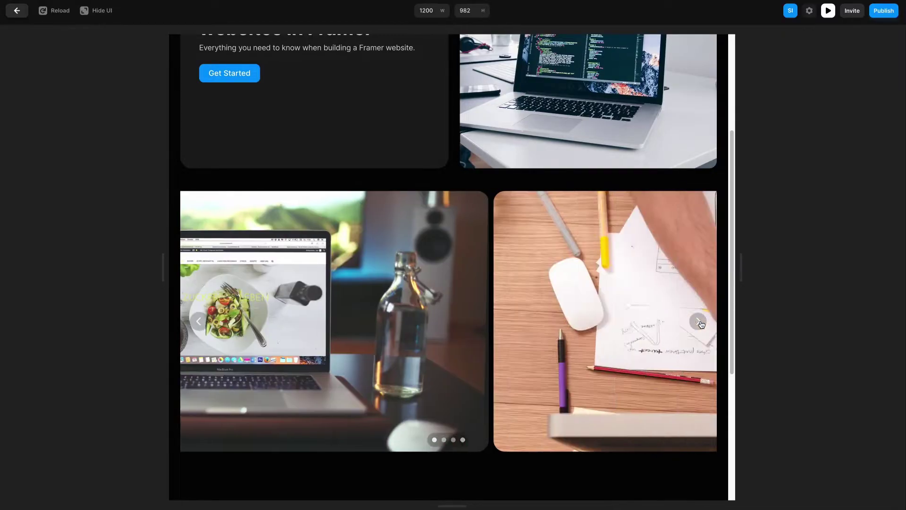
pyautogui.click(701, 322)
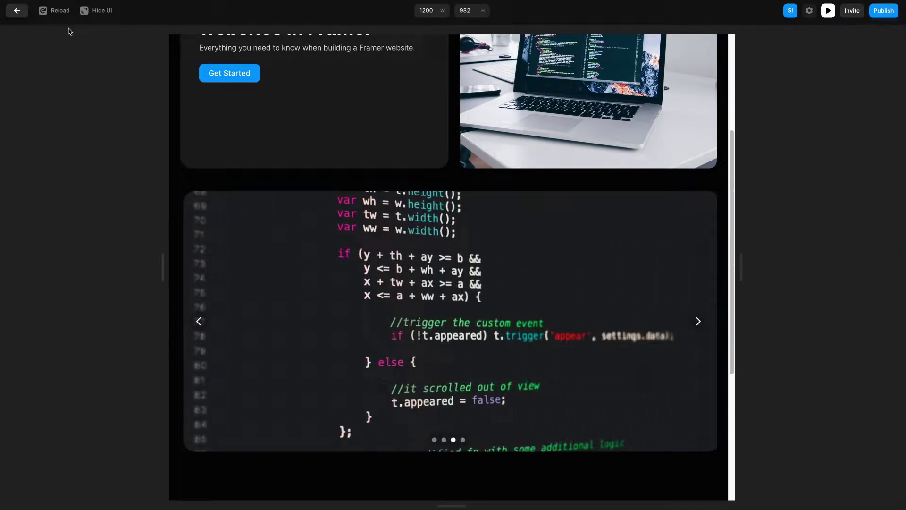
pyautogui.click(16, 10)
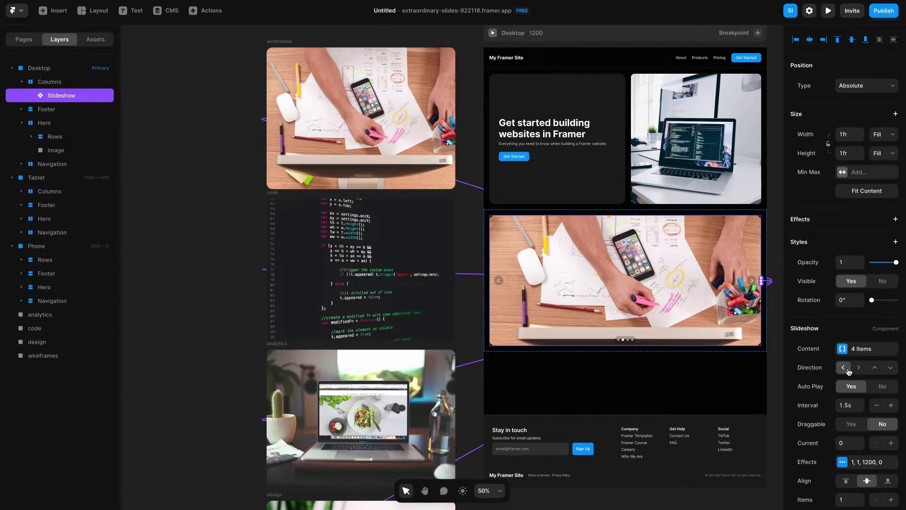
# - Set the slideshow's Auto Play to No and its Direction to up
pyautogui.click(882, 386)
pyautogui.click(735, 313)
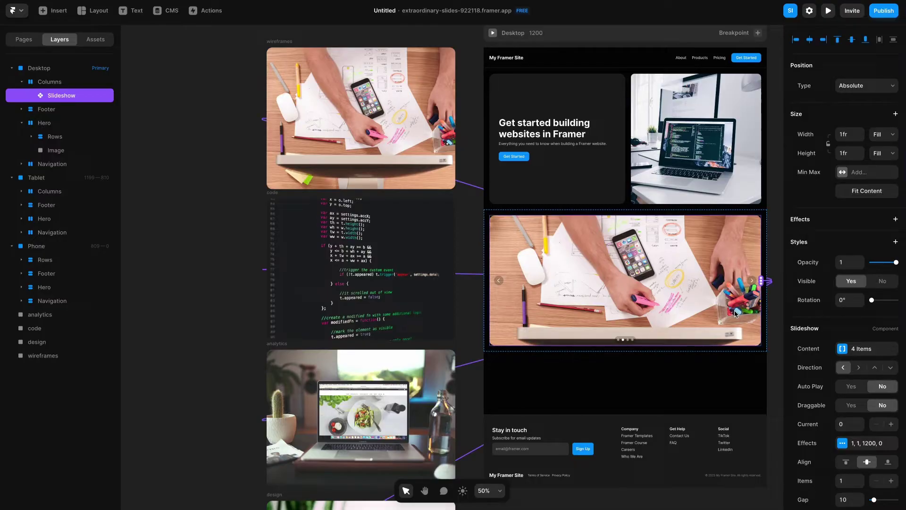
pyautogui.click(874, 368)
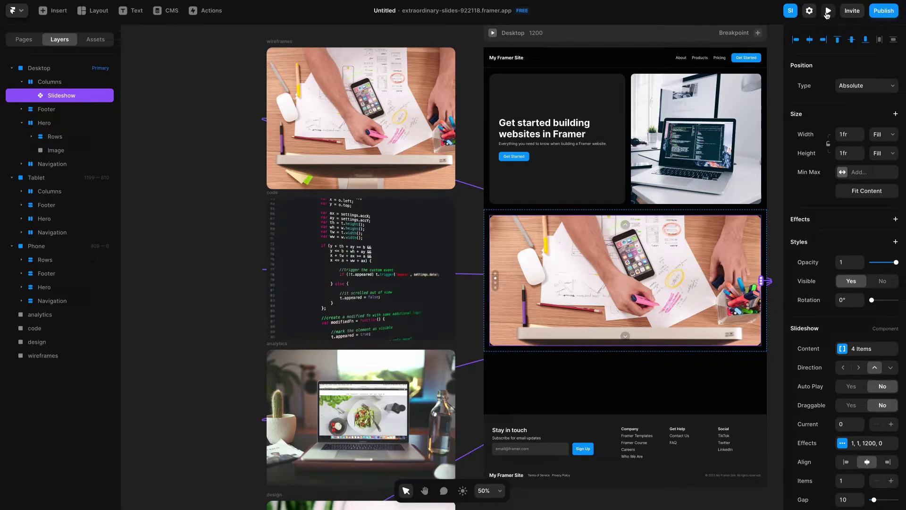
# - Preview the site and step the vertical slideshow up through three slides
pyautogui.click(828, 10)
pyautogui.scroll(-3, 452, 265)
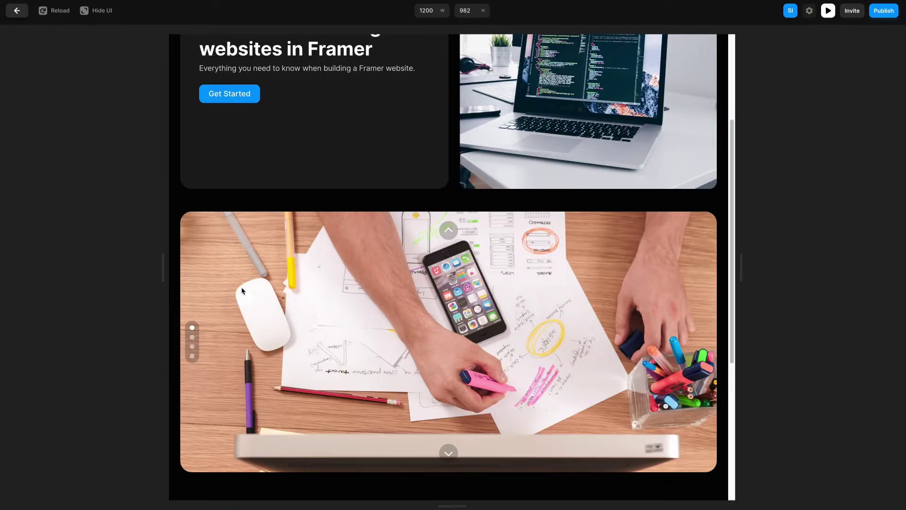
pyautogui.click(449, 231)
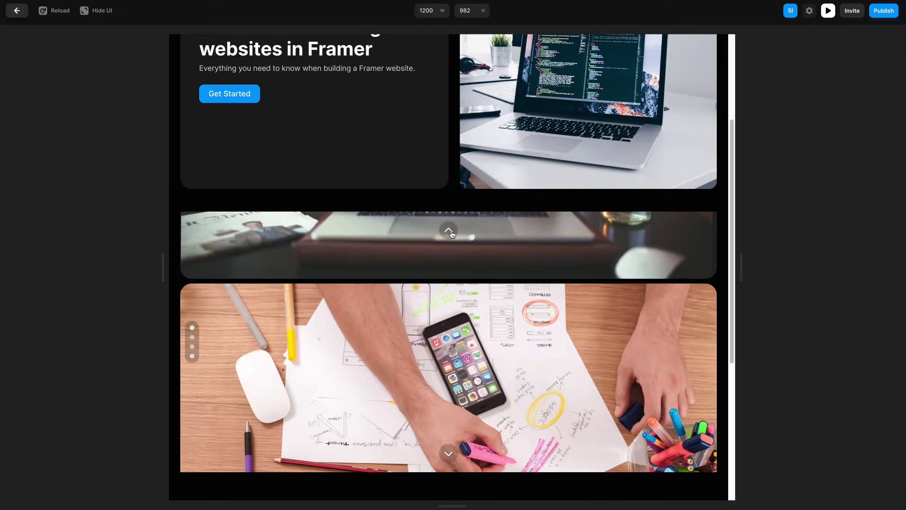
pyautogui.click(449, 230)
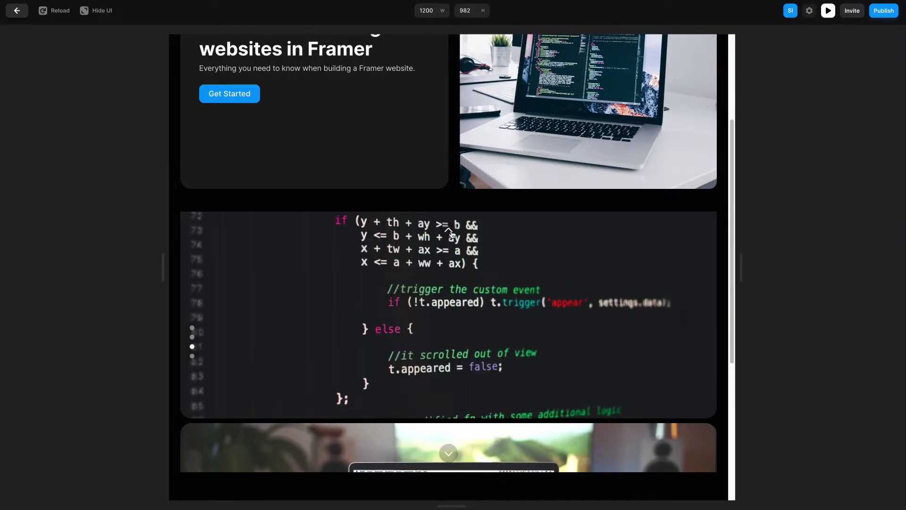
pyautogui.click(449, 230)
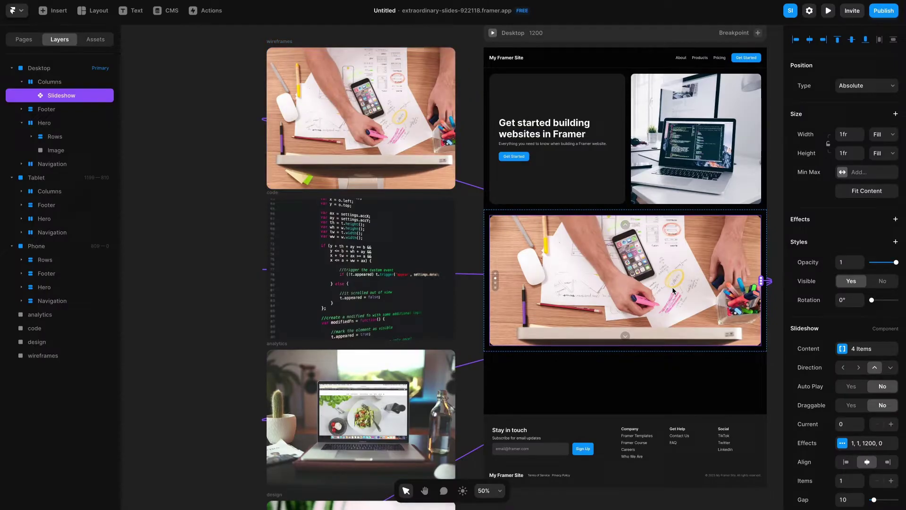
# - Set the slideshow Direction to left and Draggable to Yes, then test arrows and swiping in preview
pyautogui.click(844, 368)
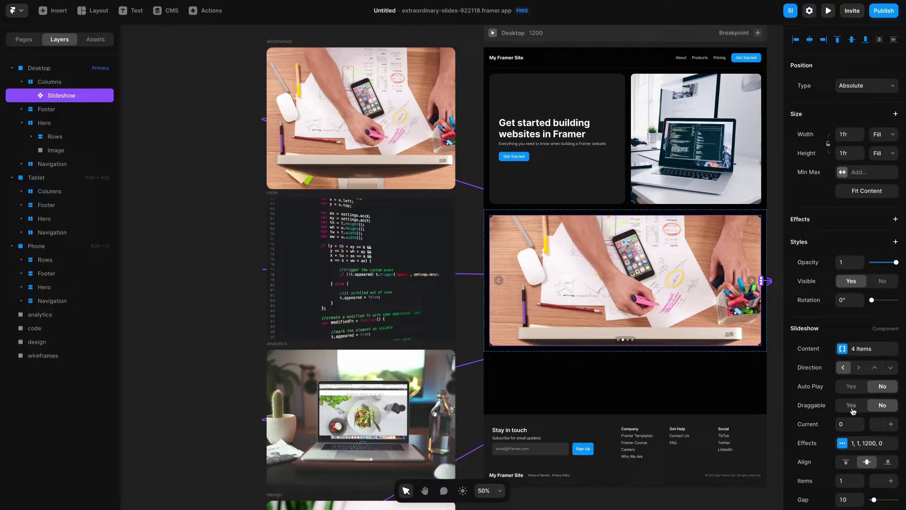
pyautogui.click(853, 407)
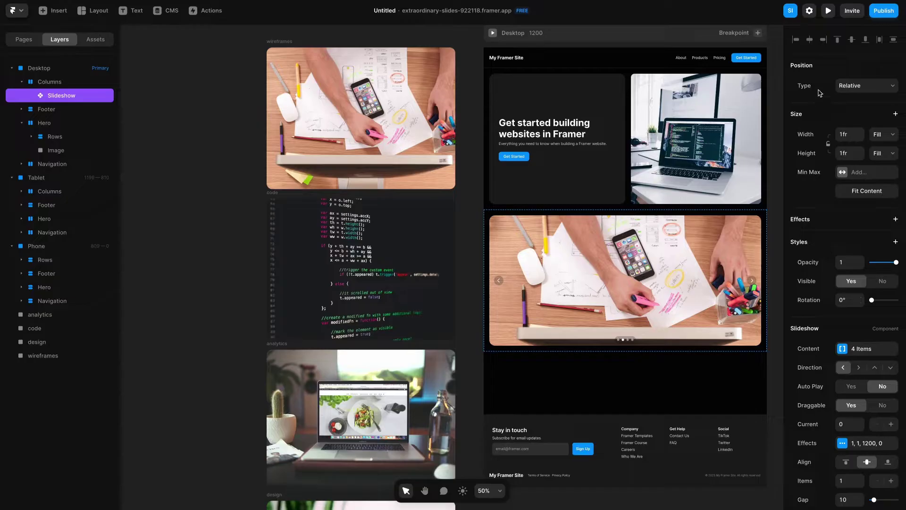
pyautogui.click(829, 17)
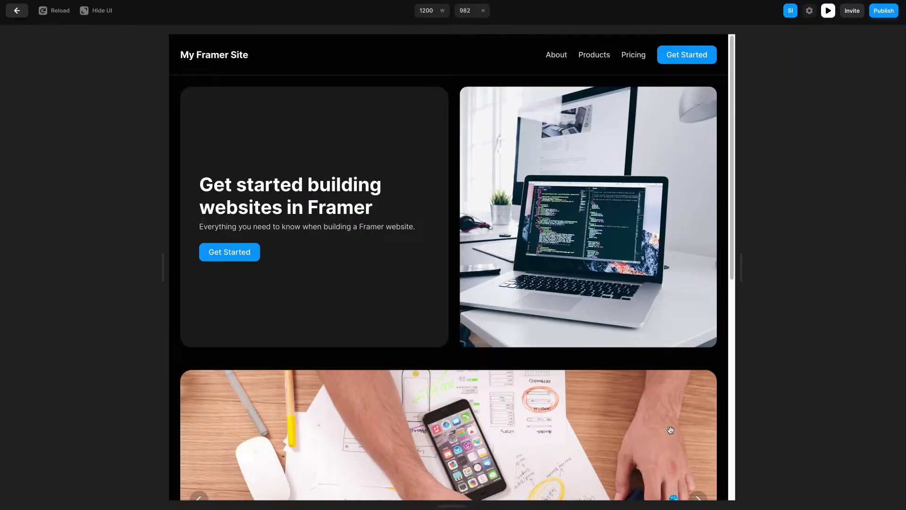
pyautogui.scroll(-4, 685, 351)
pyautogui.click(698, 336)
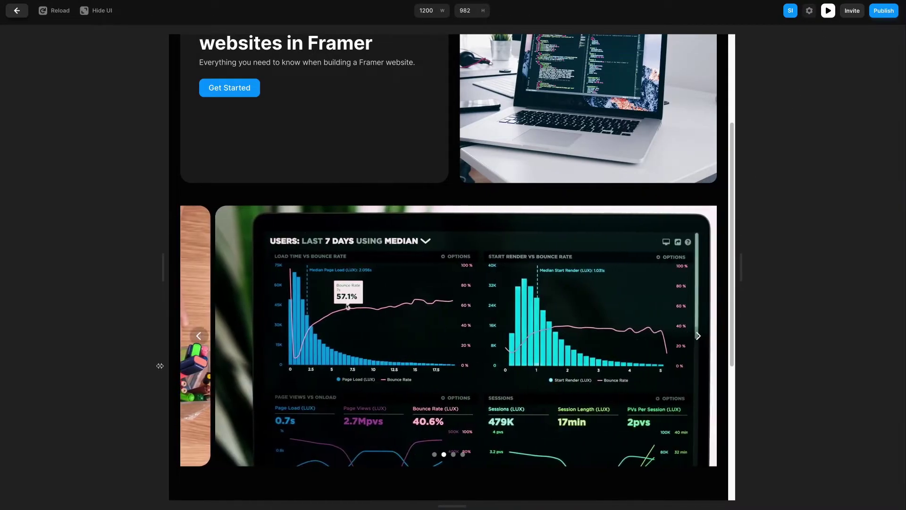
pyautogui.click(198, 337)
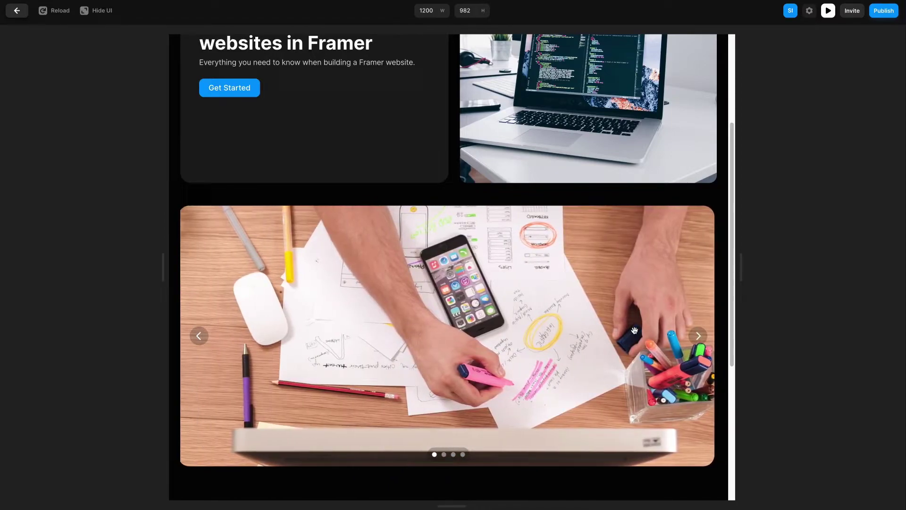
pyautogui.moveTo(633, 312); pyautogui.dragTo(425, 310)
pyautogui.moveTo(710, 276); pyautogui.dragTo(299, 300)
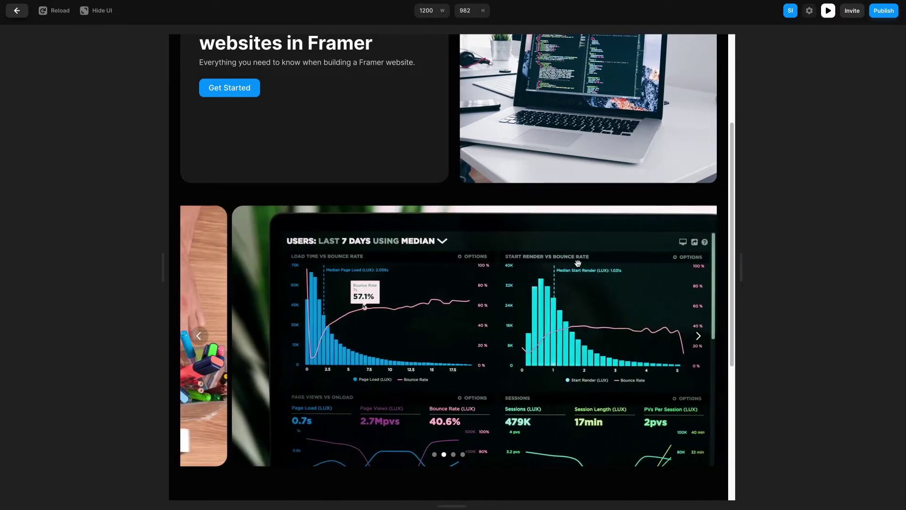
# - Back in the editor, set the slideshow effect's opacity to 0.2 and scale to 0.5
pyautogui.press('Escape')
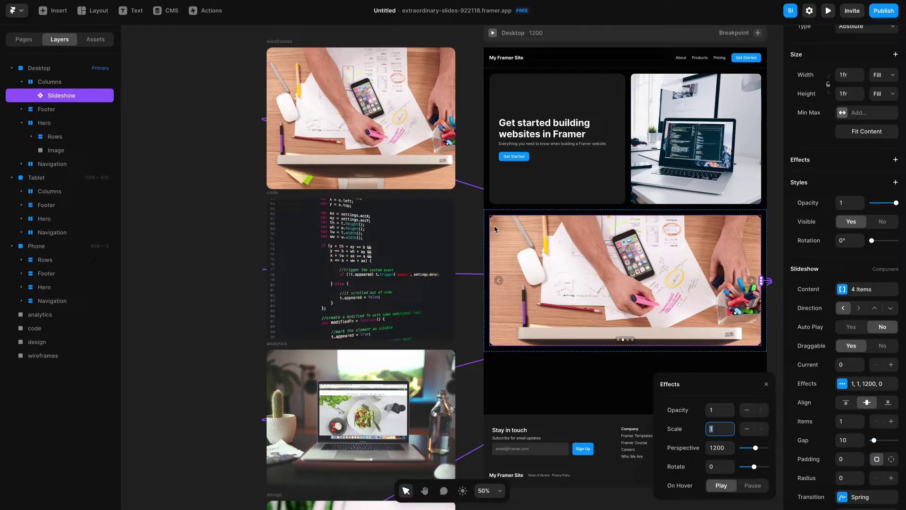
pyautogui.click(721, 412)
pyautogui.press('Return')
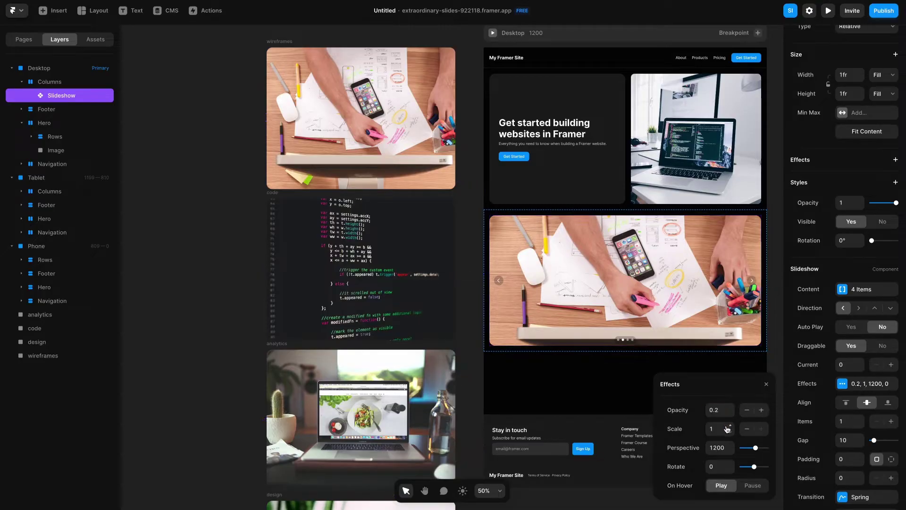
pyautogui.click(717, 428)
pyautogui.press('Return')
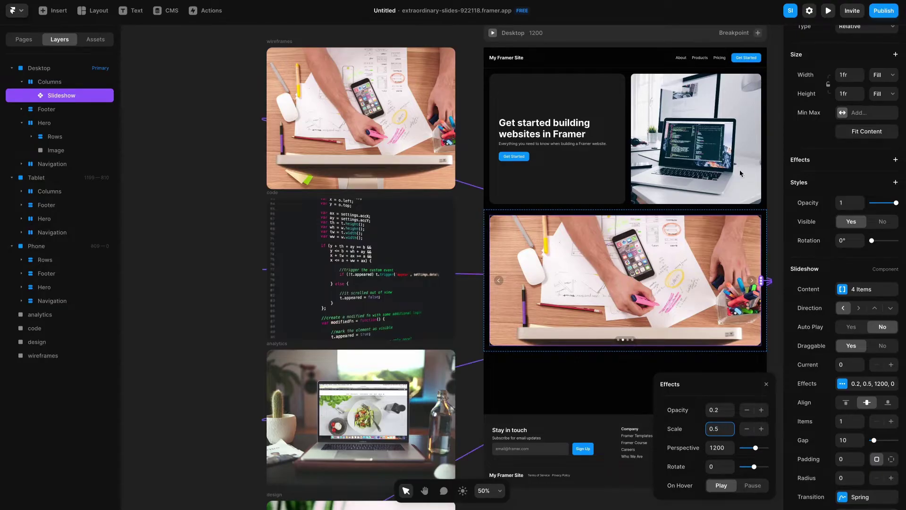
# - Preview the site and advance the slideshow through to the fourth, laptop-and-cactus slide
pyautogui.click(830, 10)
pyautogui.scroll(-4, 696, 335)
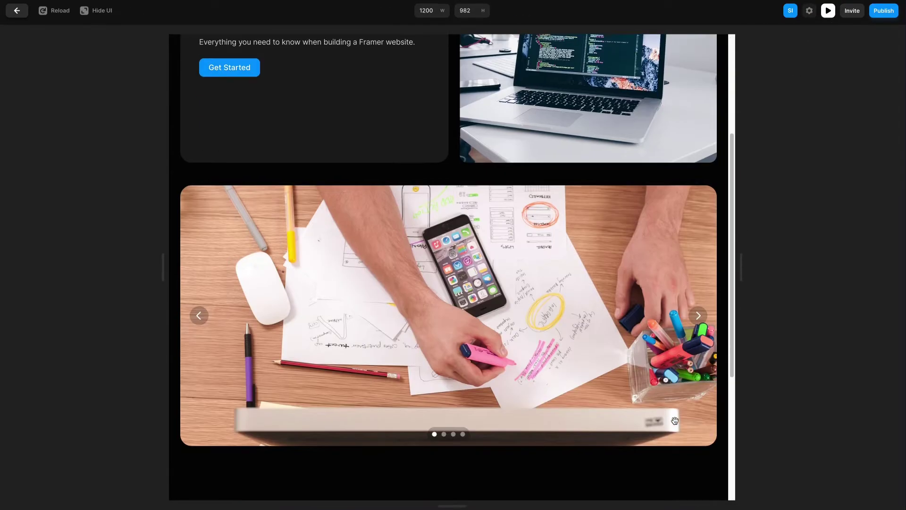
pyautogui.click(697, 322)
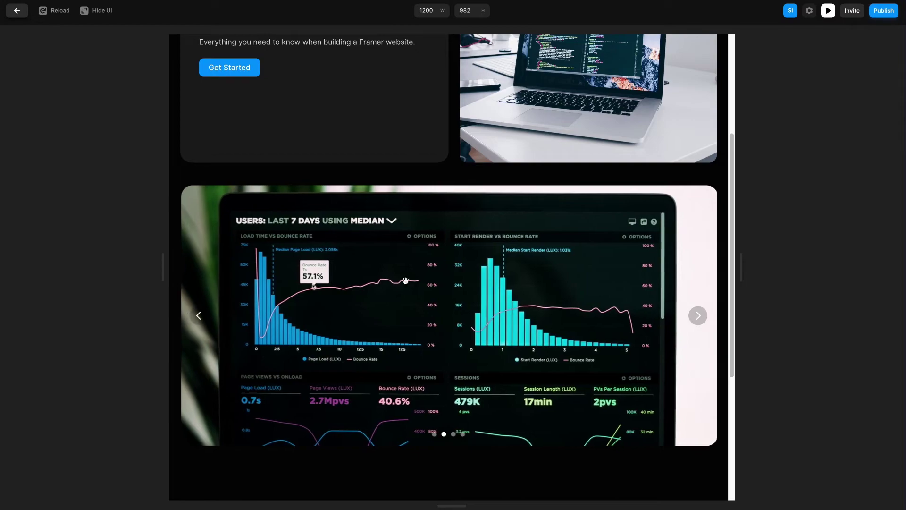
pyautogui.click(698, 317)
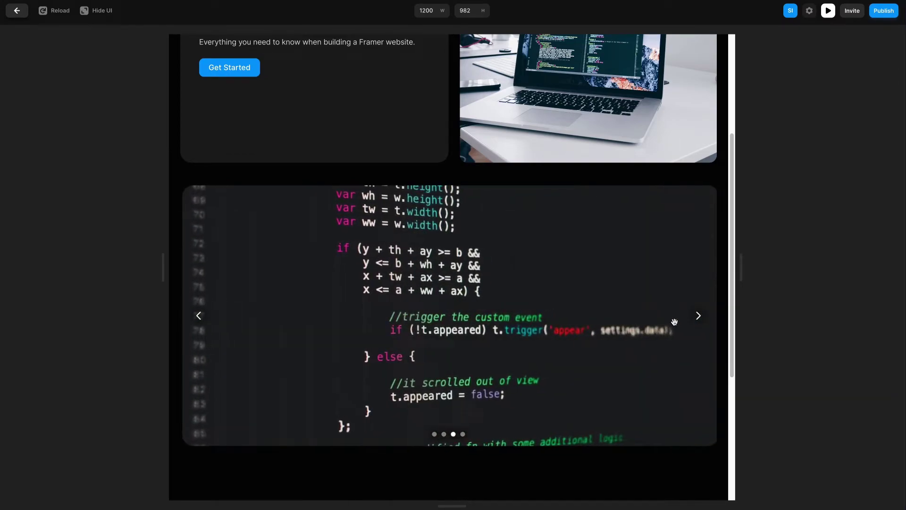
pyautogui.click(698, 317)
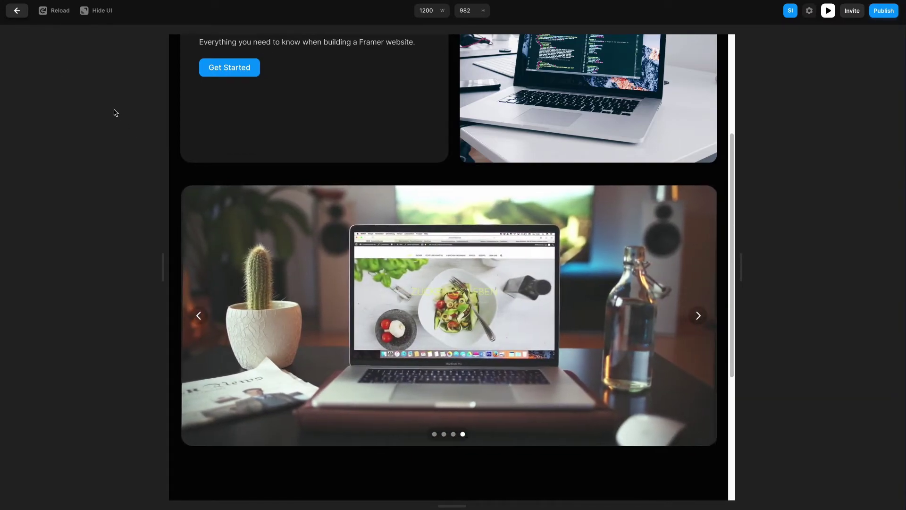
# - Return to the editor and change the slideshow effect's Scale from 0.5 to 0.75
pyautogui.click(18, 11)
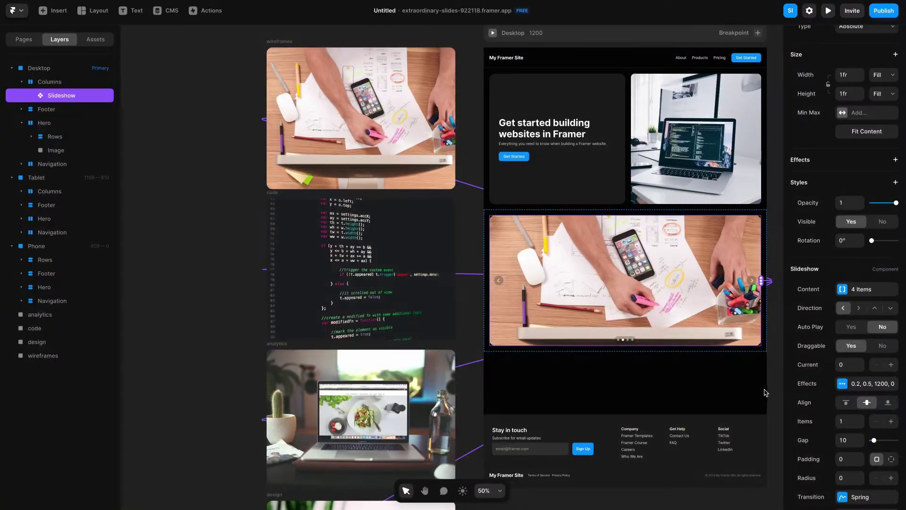
pyautogui.click(856, 386)
pyautogui.press('Tab')
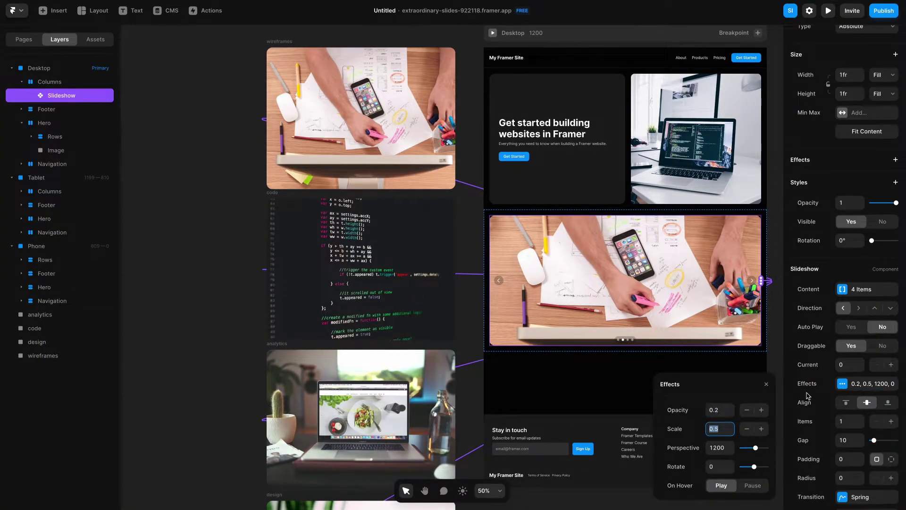
pyautogui.press('BackSpace')
pyautogui.write('.75')
pyautogui.press('Return')
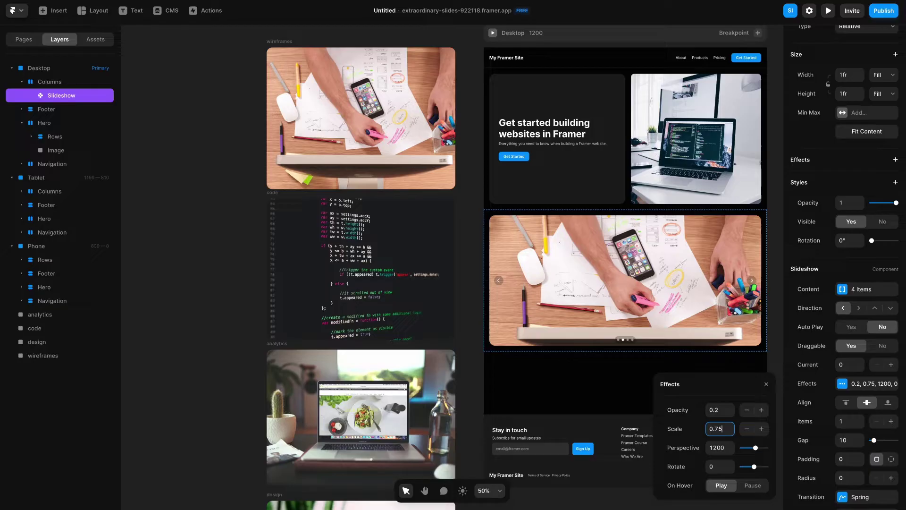
# - Preview the site and advance through the dashboard and code slides to the laptop-and-cactus slide
pyautogui.click(828, 11)
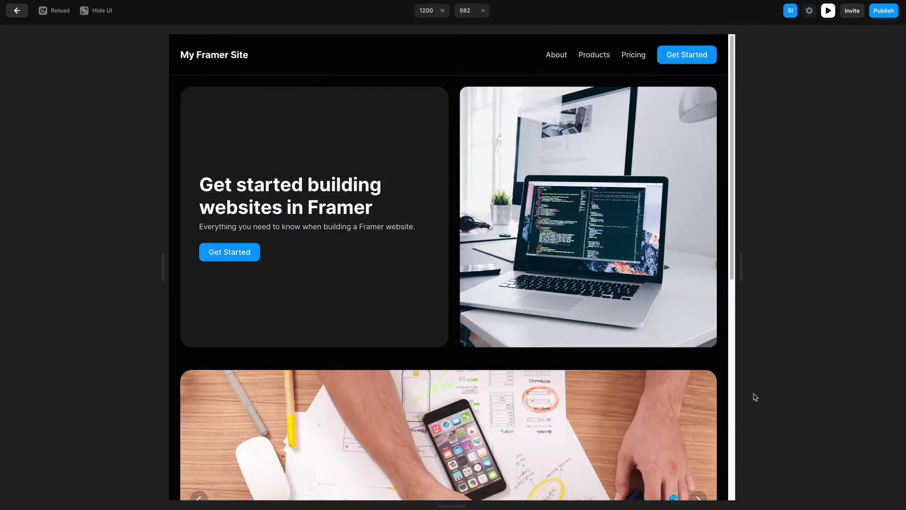
pyautogui.scroll(-4, 677, 391)
pyautogui.click(699, 322)
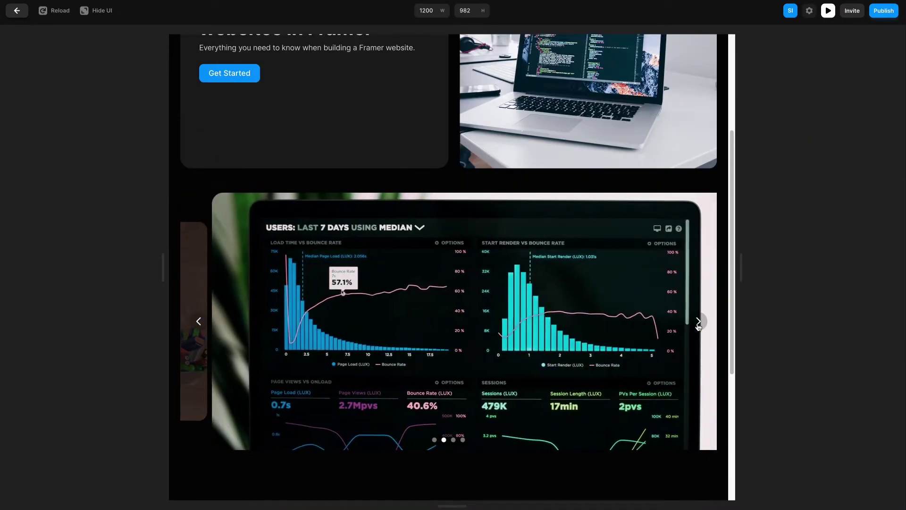
pyautogui.click(699, 324)
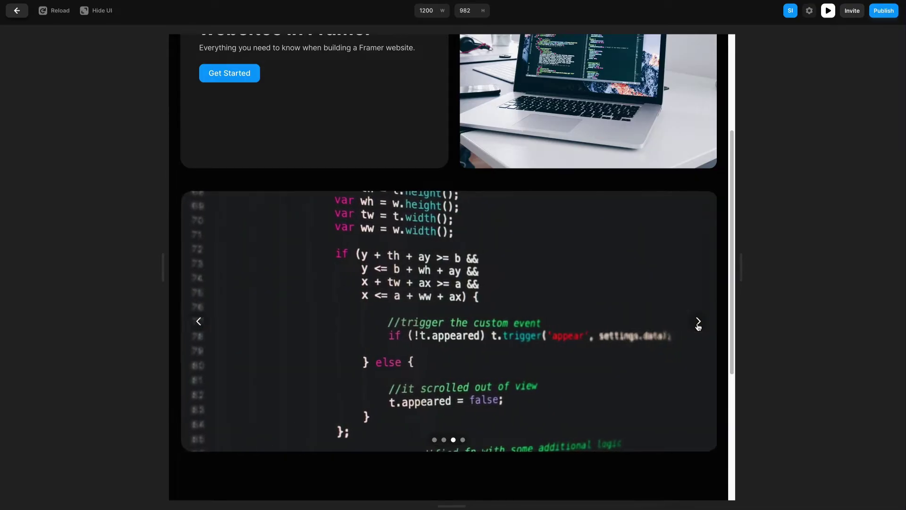
pyautogui.click(698, 322)
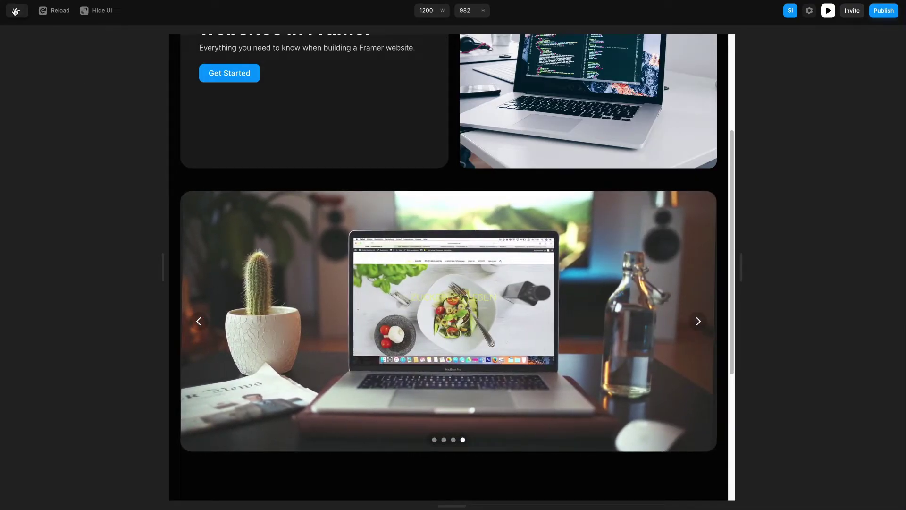
# - Return to the editor and widen the slideshow gap to 24
pyautogui.click(17, 11)
pyautogui.click(851, 360)
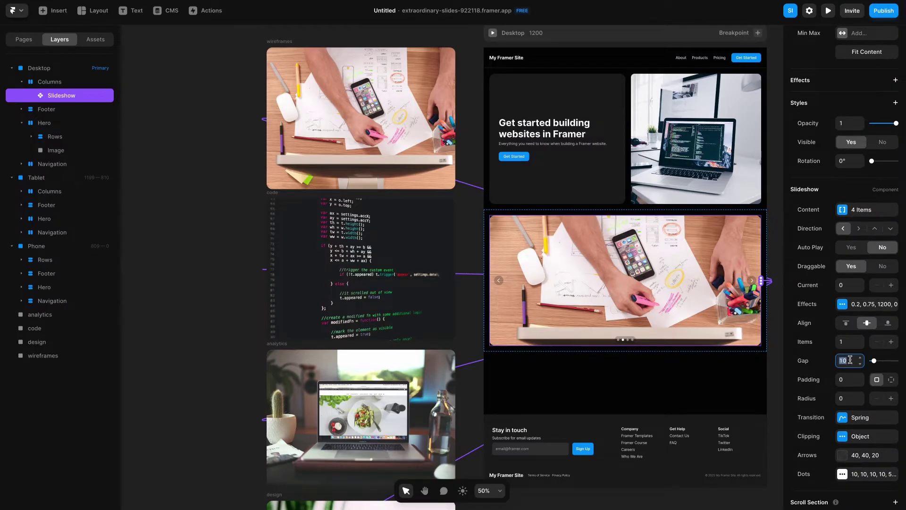
pyautogui.write('24')
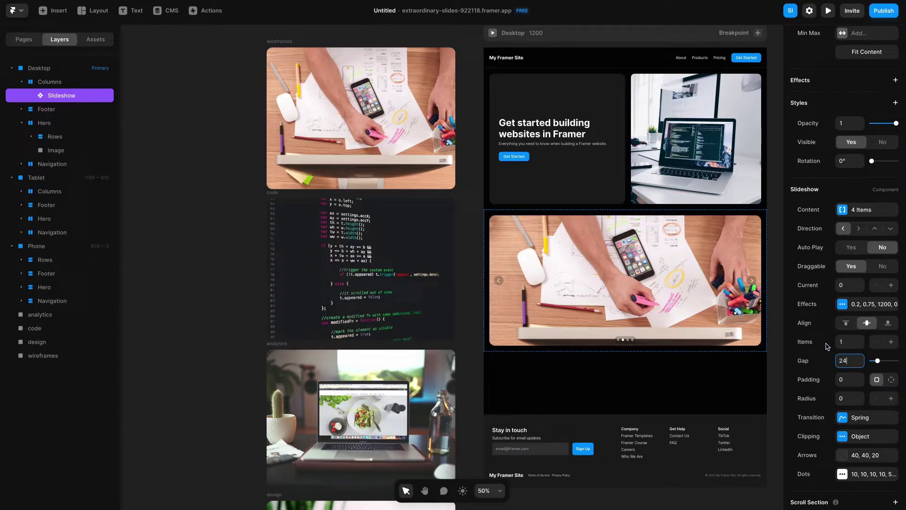
# - After trying Instant and Spring, give slide changes a custom Ease curve (0.44, 0, 0.4, 0.97)
pyautogui.click(846, 419)
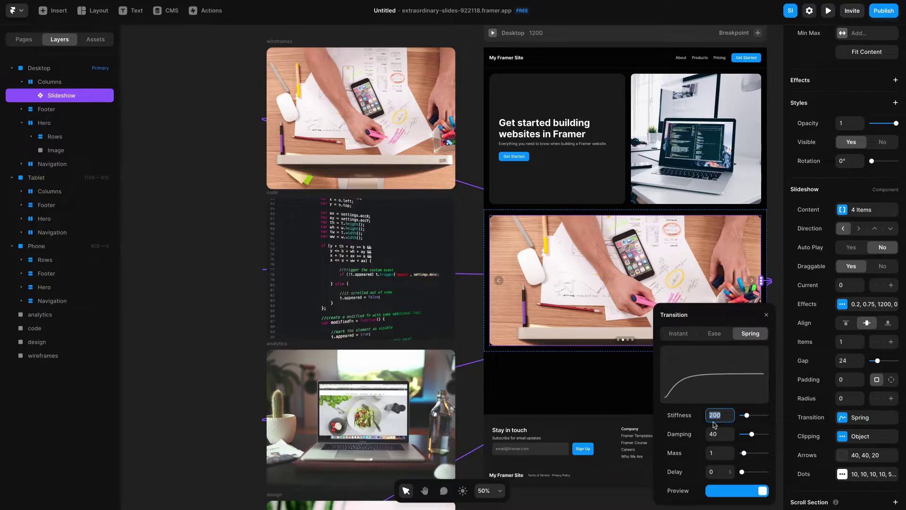
pyautogui.click(679, 333)
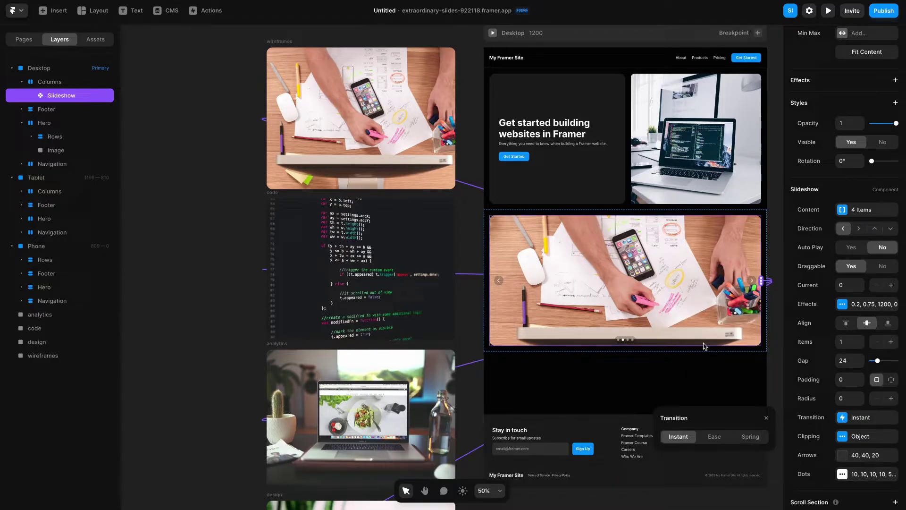
pyautogui.click(714, 437)
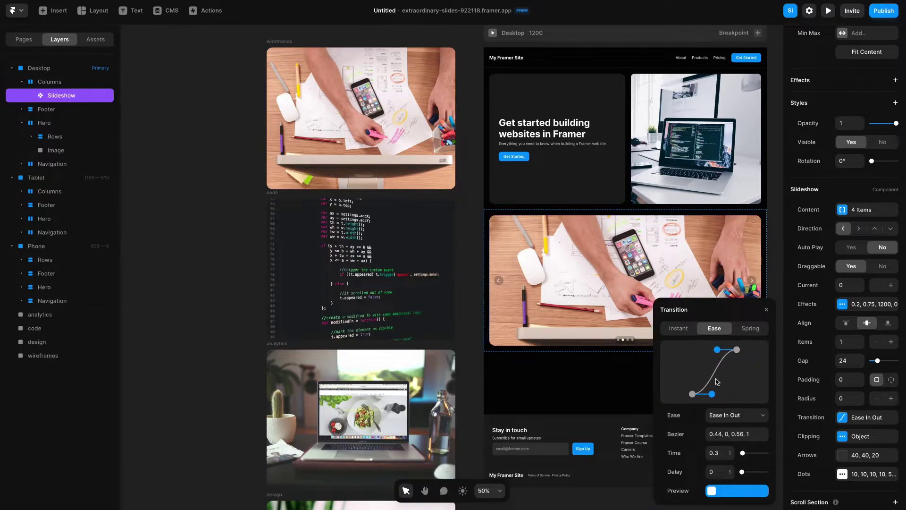
pyautogui.click(750, 328)
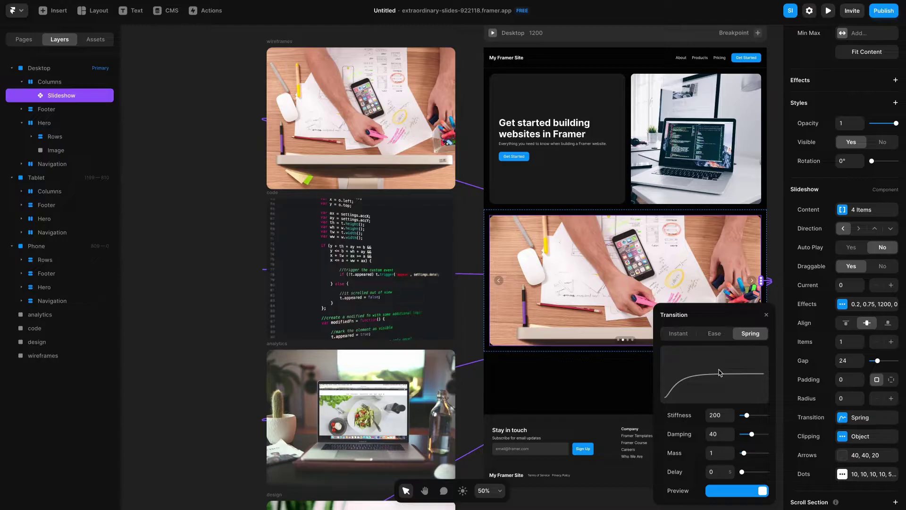
pyautogui.click(715, 334)
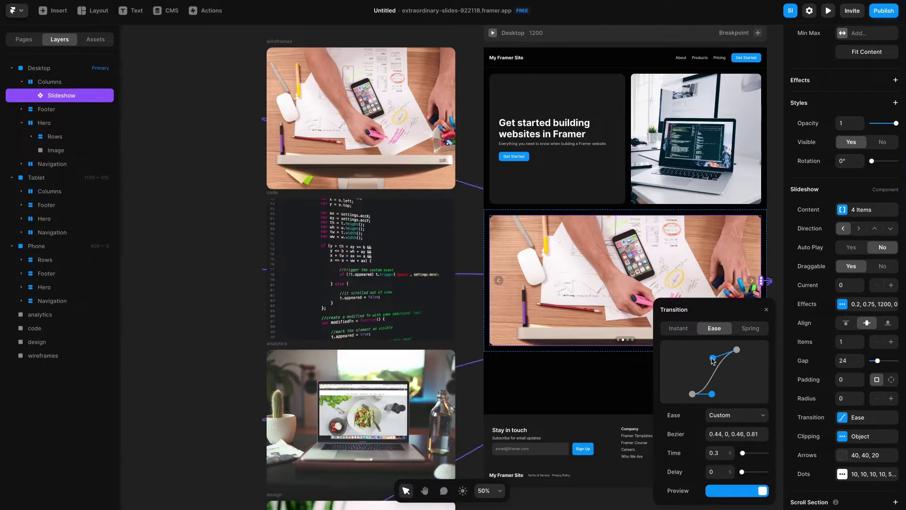
pyautogui.moveTo(713, 360); pyautogui.dragTo(711, 354)
# - Preview the site through the analytics, code and laptop-and-cactus slides, then return to editing
pyautogui.click(829, 11)
pyautogui.scroll(-3, 694, 368)
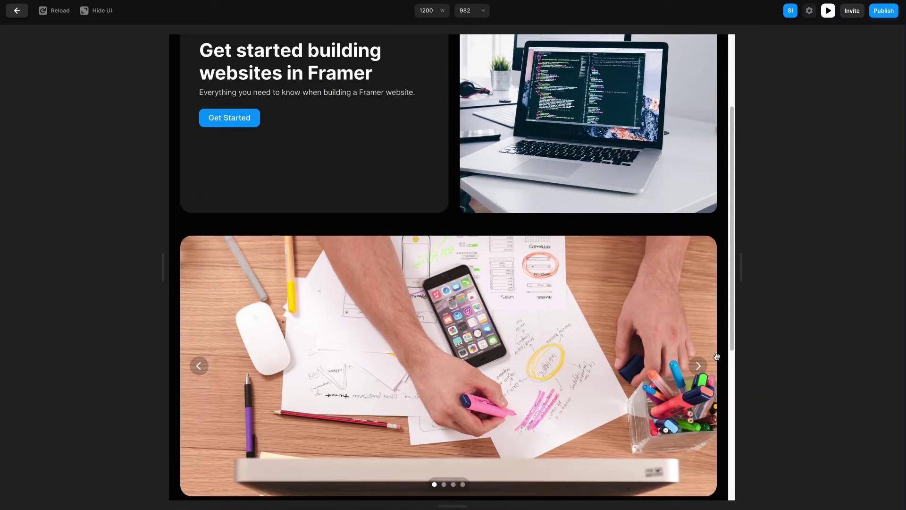
pyautogui.click(698, 369)
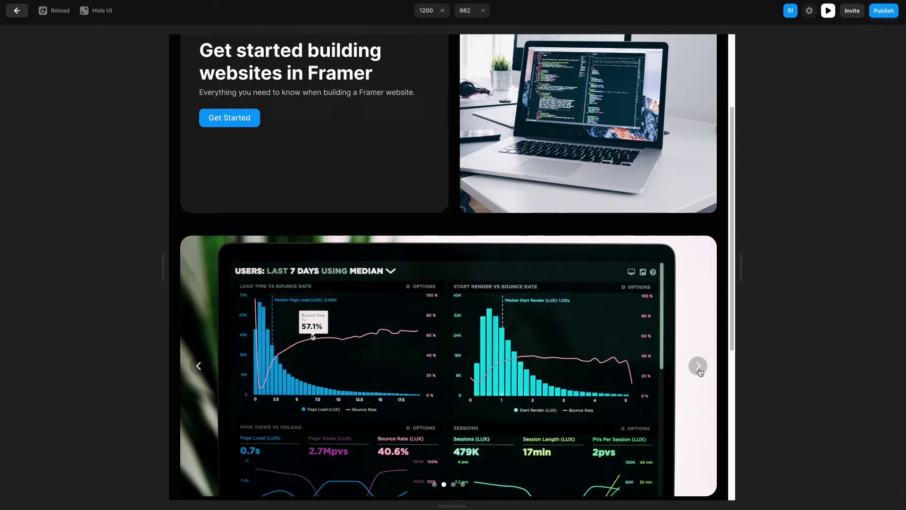
pyautogui.click(700, 368)
pyautogui.click(698, 367)
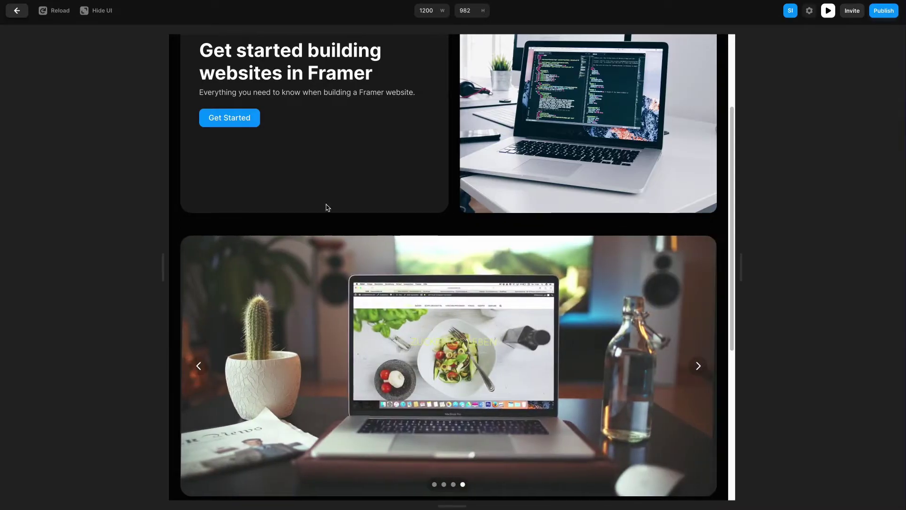
pyautogui.click(16, 10)
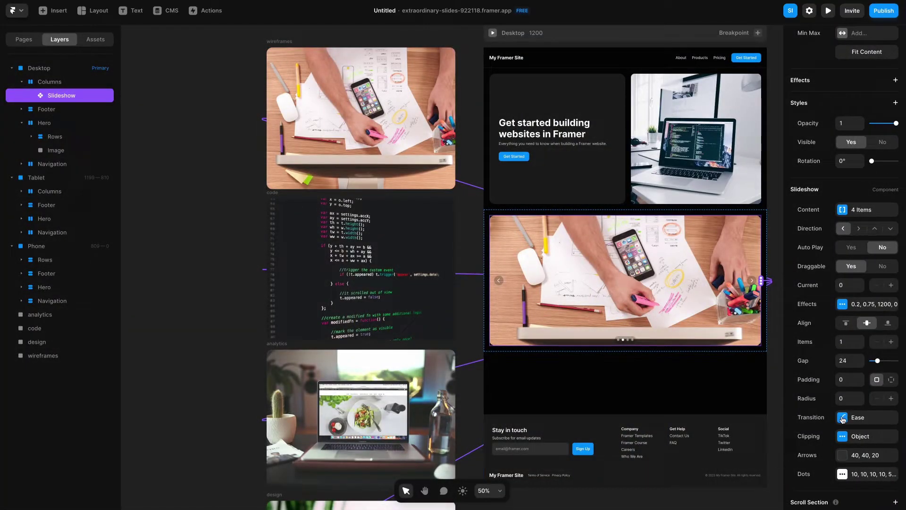
# - Switch the slideshow transition back to Spring
pyautogui.click(842, 419)
pyautogui.click(745, 327)
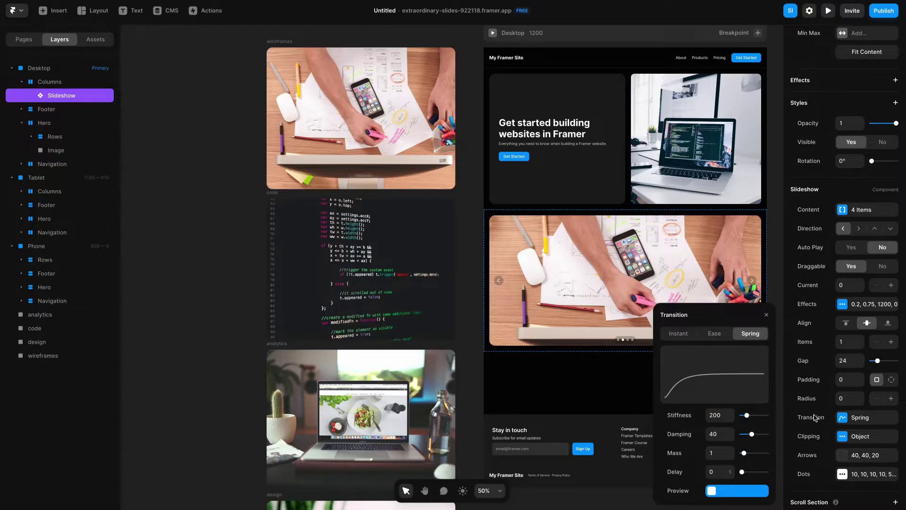
pyautogui.scroll(-1, 842, 425)
# - After testing the options, leave slideshow clipping with edge fade off and overflow hidden
pyautogui.click(842, 426)
pyautogui.click(722, 452)
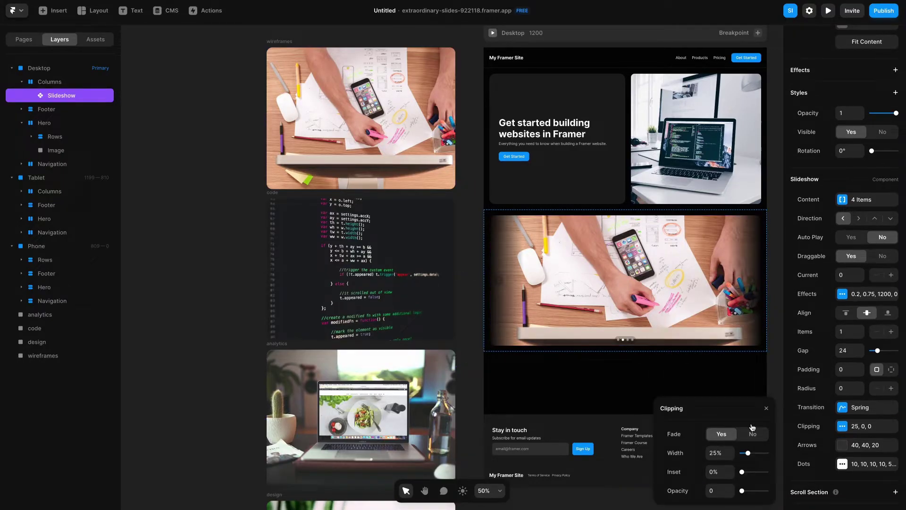
pyautogui.click(747, 438)
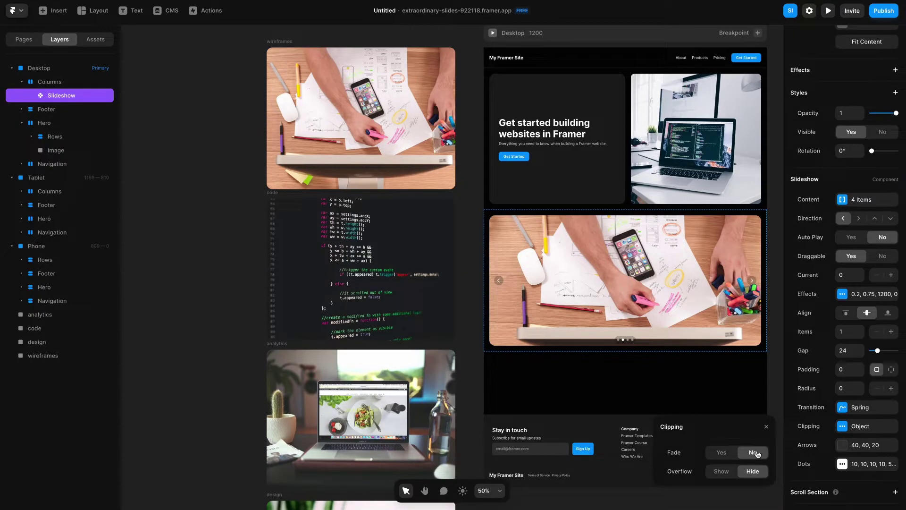
pyautogui.click(726, 472)
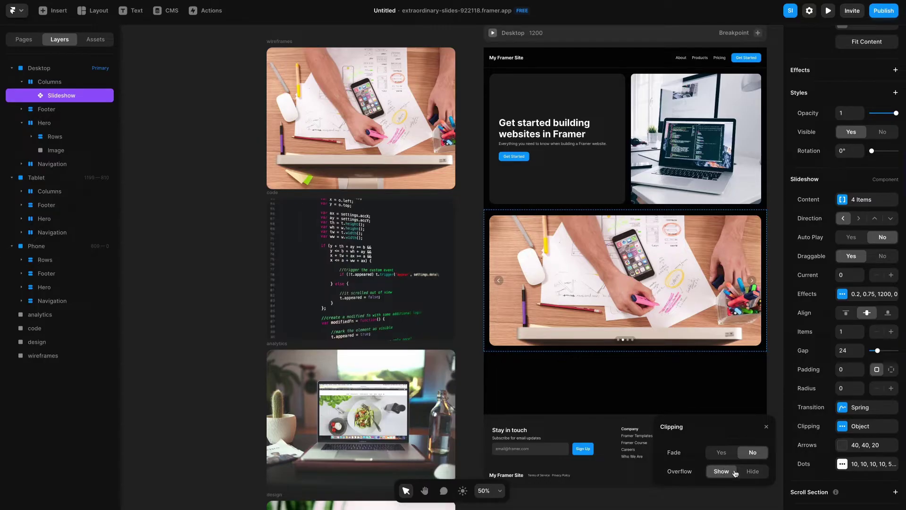
pyautogui.click(759, 473)
pyautogui.click(722, 454)
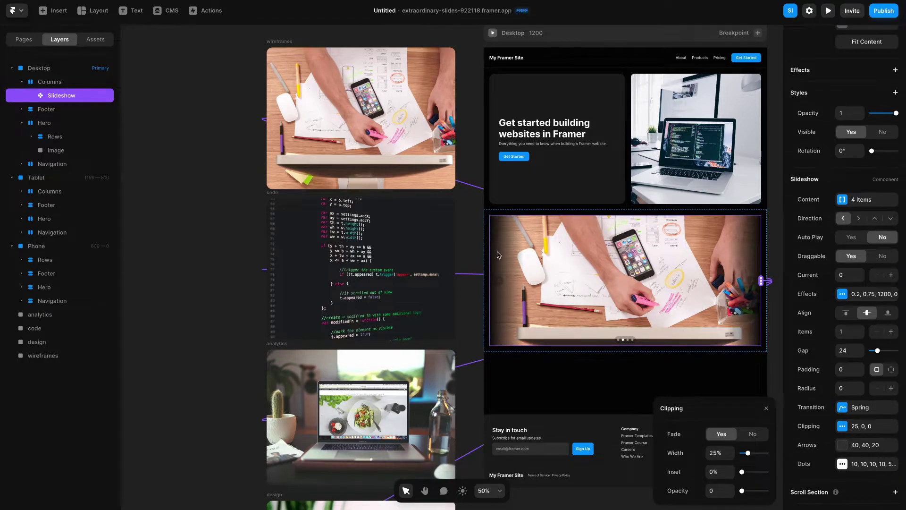
pyautogui.click(752, 437)
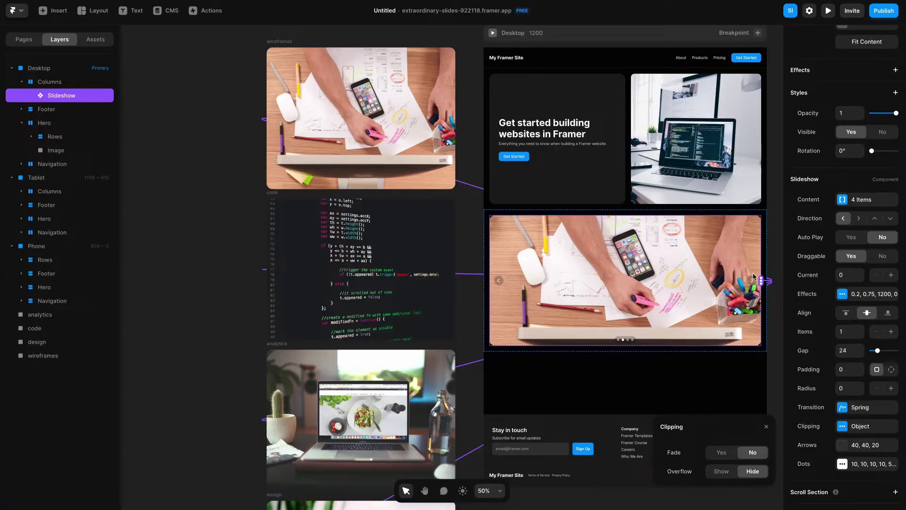
# - Fill the slideshow arrows with the Get Started button's blue, #0099FF
pyautogui.click(850, 445)
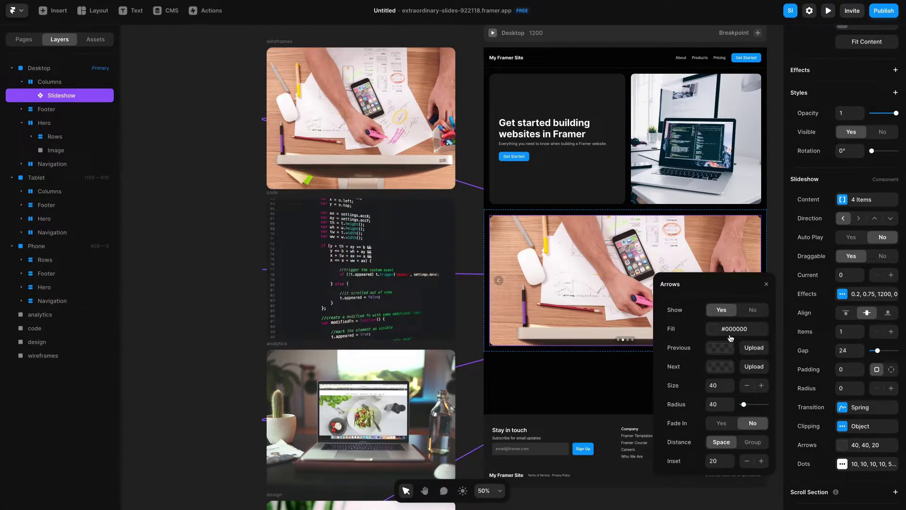
pyautogui.click(710, 330)
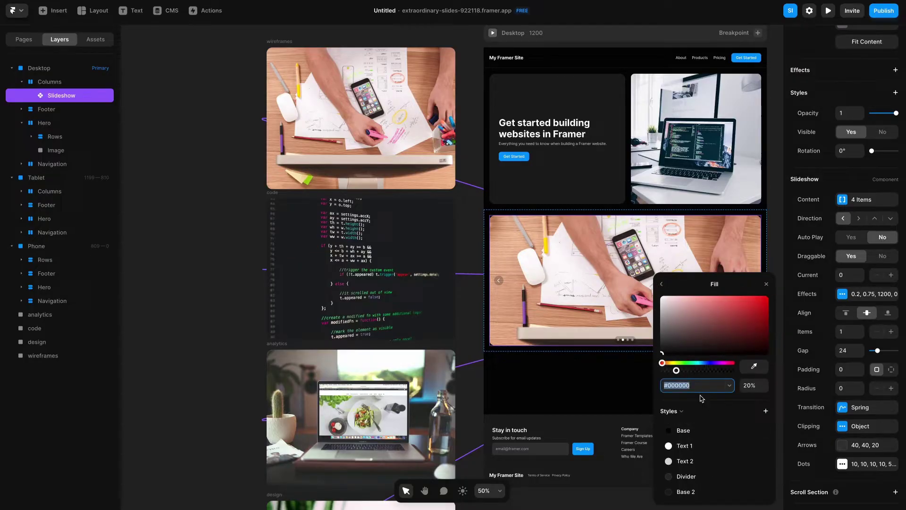
pyautogui.click(750, 368)
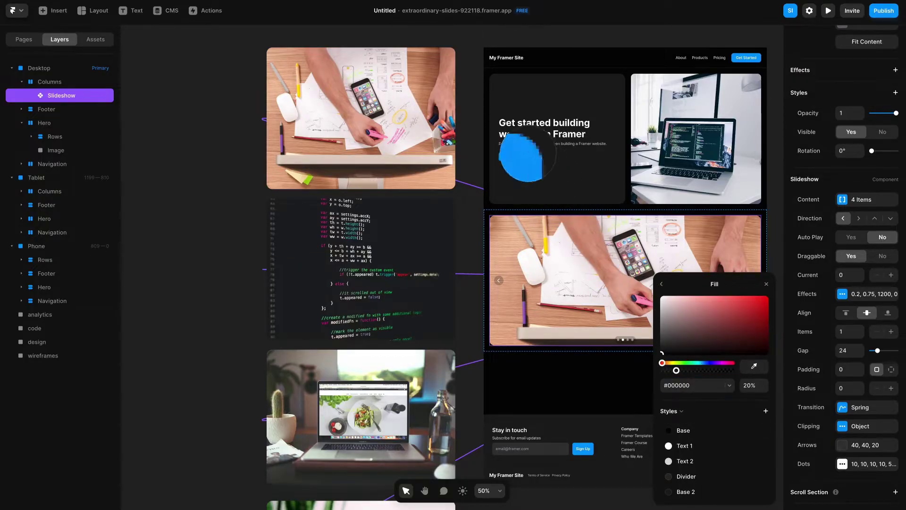
pyautogui.click(520, 154)
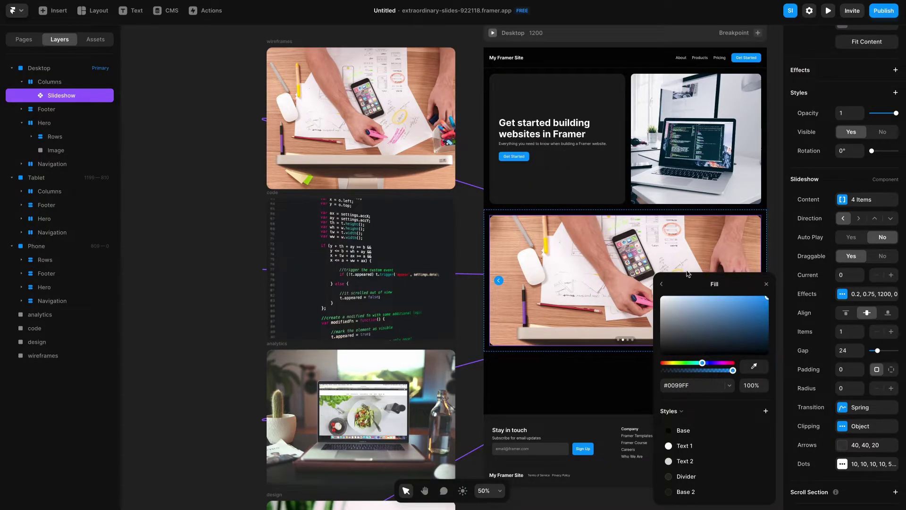
pyautogui.click(661, 284)
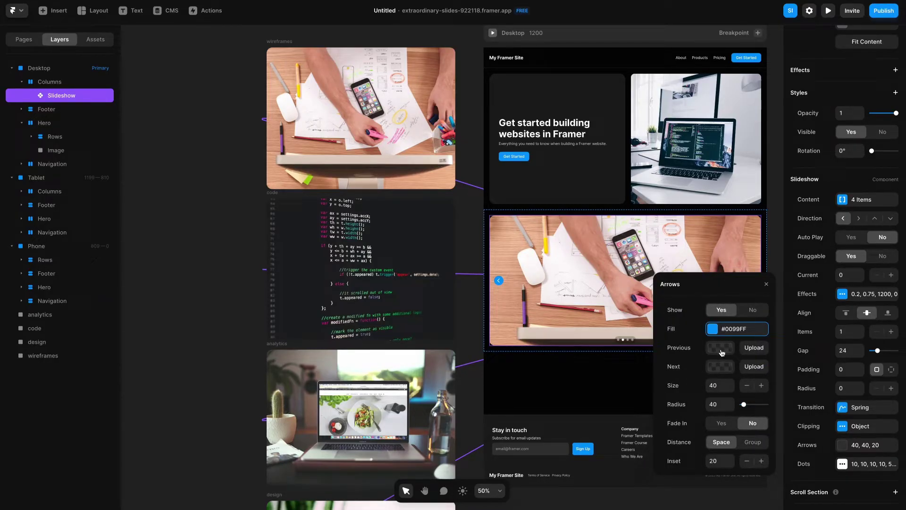
# - Cancel the custom previous-arrow image upload, keeping the default arrow icons
pyautogui.click(746, 351)
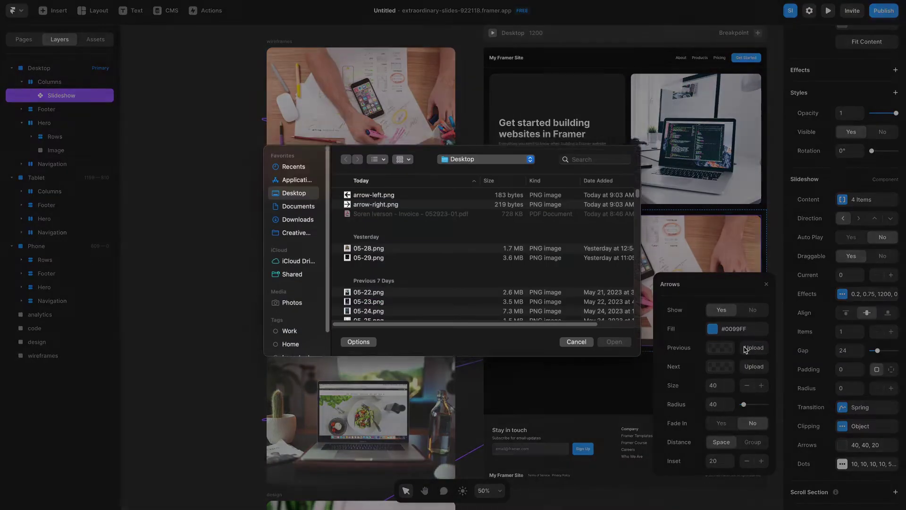
pyautogui.click(577, 346)
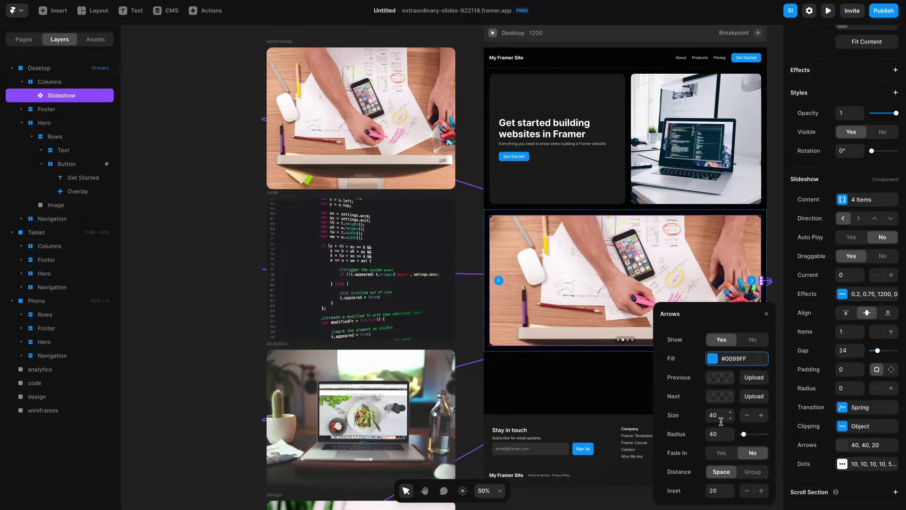
pyautogui.click(722, 434)
# - Set the arrow corner radius to 10 and try grouping the arrows at top left
pyautogui.write('10')
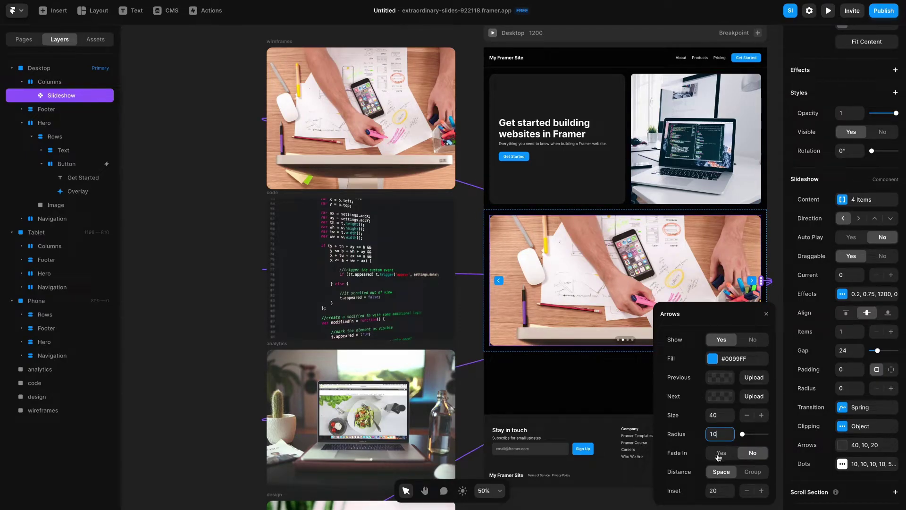
pyautogui.click(752, 473)
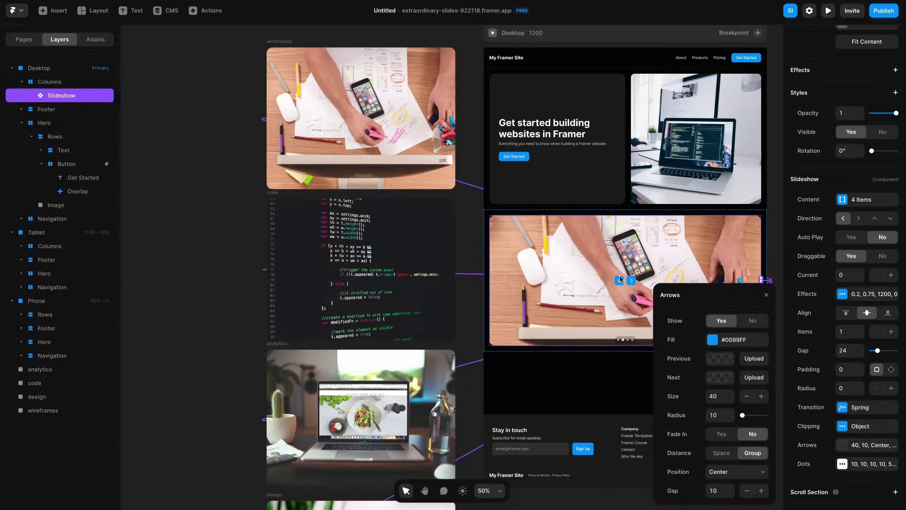
pyautogui.click(734, 472)
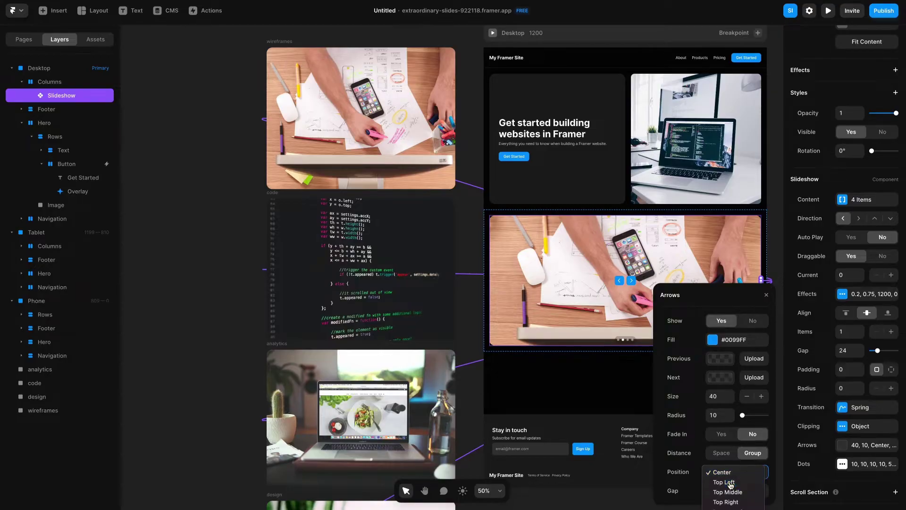
pyautogui.click(731, 484)
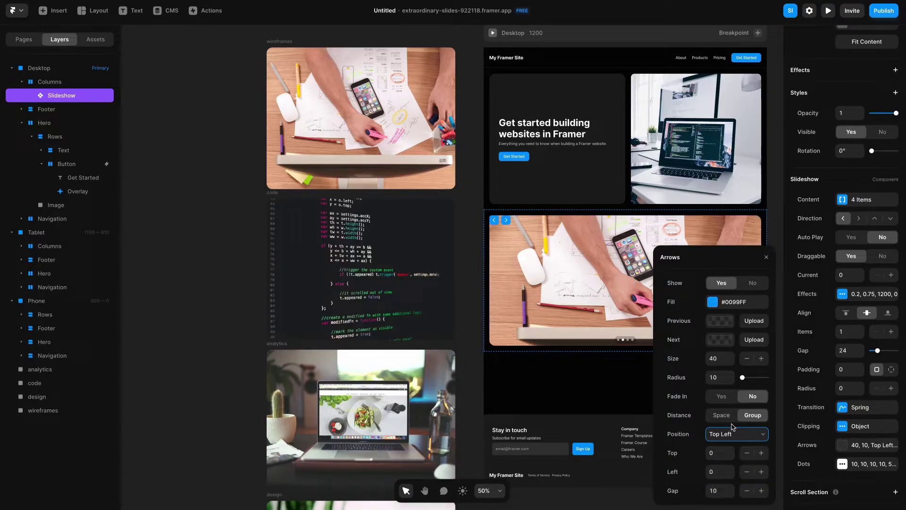
# - Try the grouped arrows at bottom left, then spread them back to the side edges at inset 24
pyautogui.click(735, 432)
pyautogui.click(735, 465)
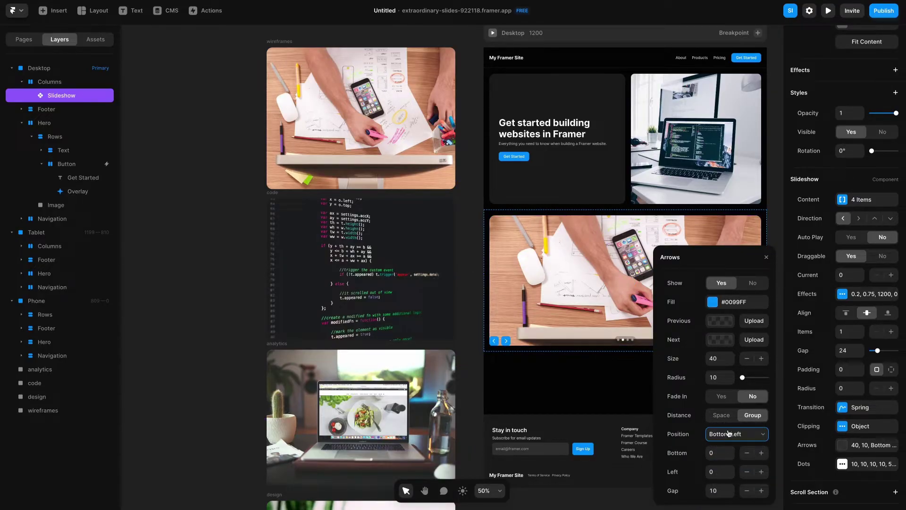
pyautogui.click(729, 436)
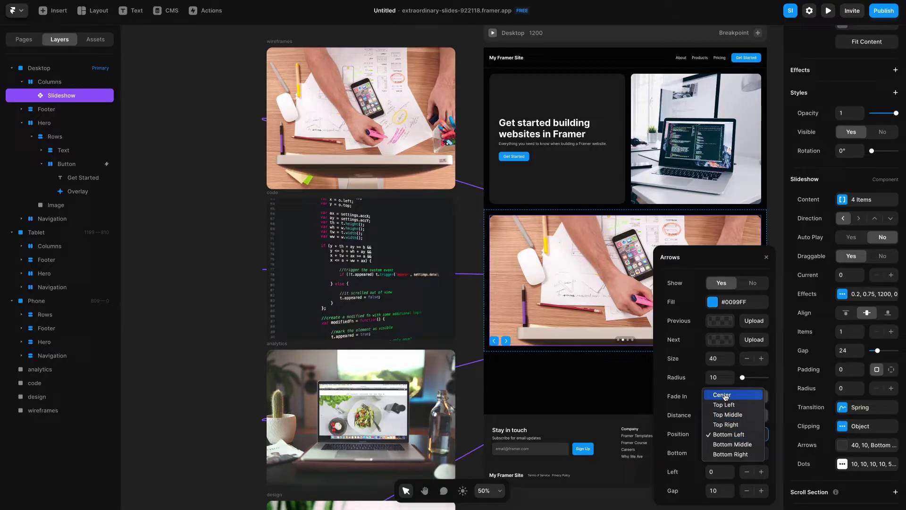
pyautogui.click(745, 433)
pyautogui.click(722, 415)
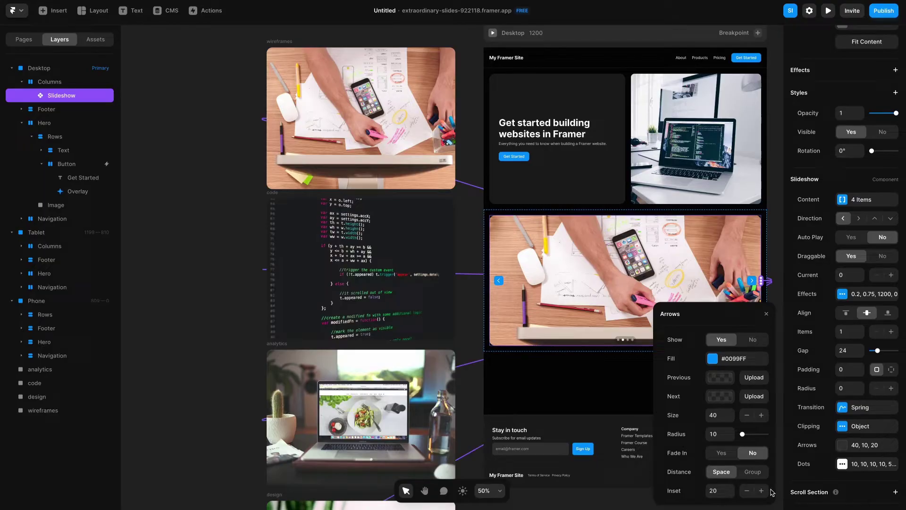
pyautogui.click(746, 491)
# - Set the slideshow dots to size 8, gap 12 and padding 8, then close the Dots settings
pyautogui.click(843, 464)
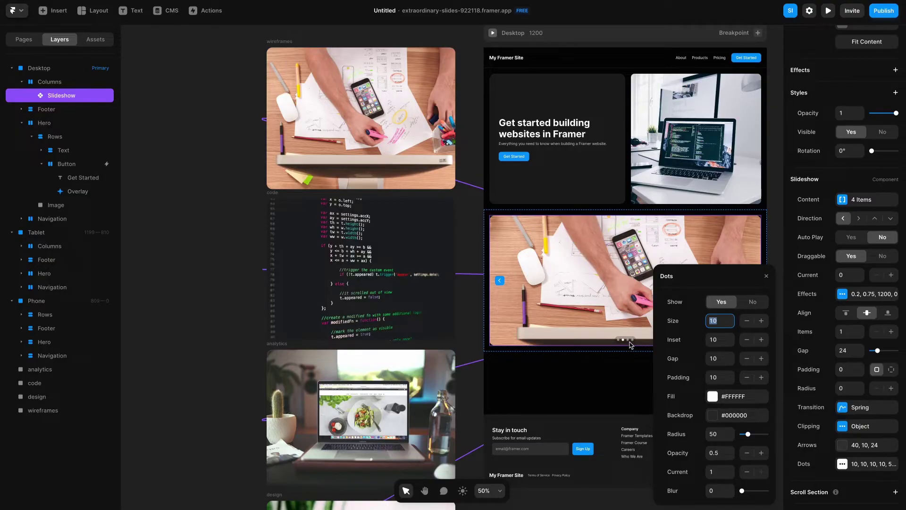
pyautogui.click(745, 326)
pyautogui.click(746, 325)
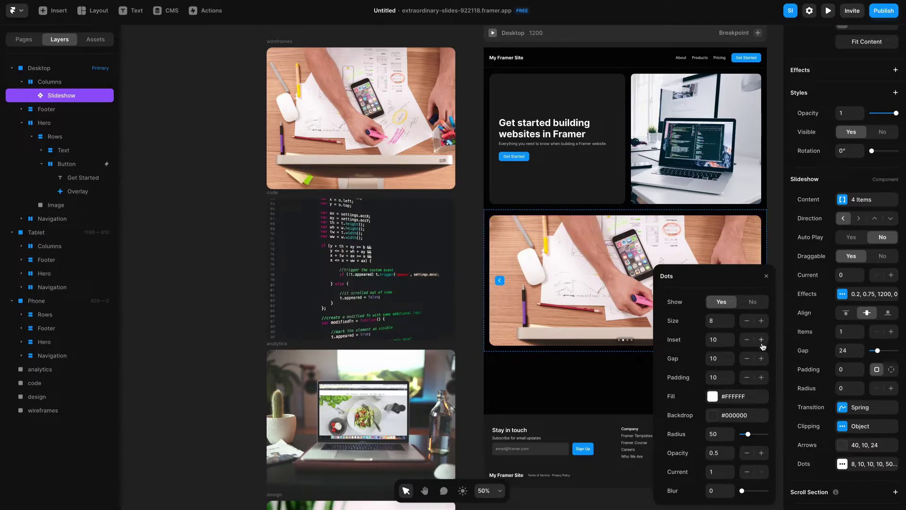
pyautogui.click(745, 359)
pyautogui.click(745, 359)
pyautogui.click(761, 359)
pyautogui.click(761, 359)
pyautogui.click(761, 358)
pyautogui.click(747, 377)
pyautogui.click(747, 377)
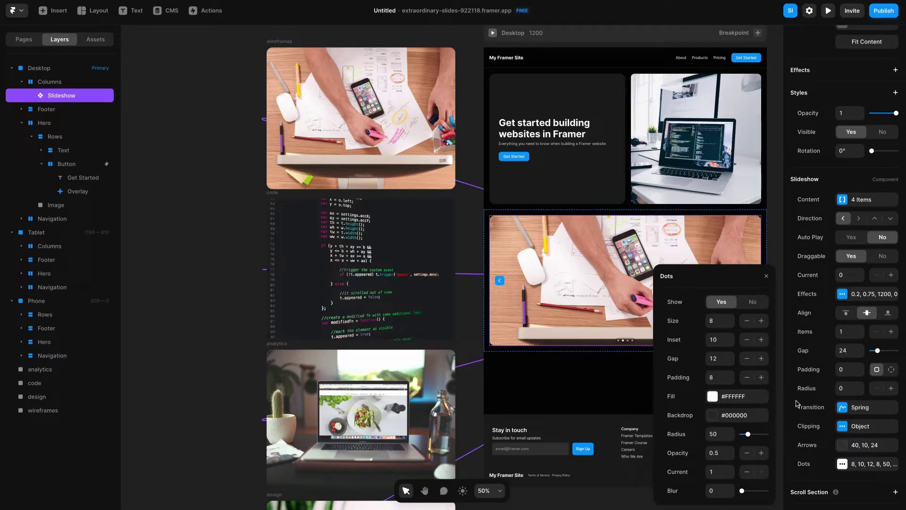
pyautogui.click(768, 277)
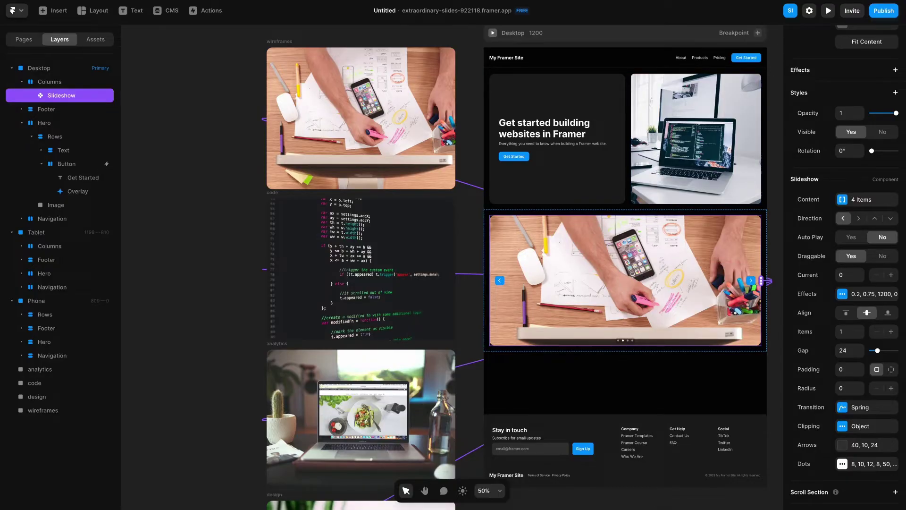
pyautogui.click(832, 8)
pyautogui.scroll(-3, 701, 239)
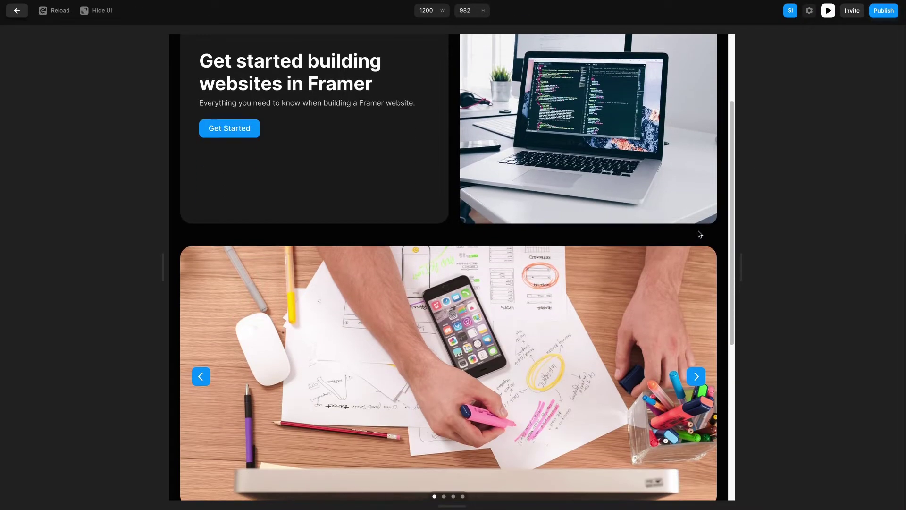
pyautogui.scroll(-1, 699, 234)
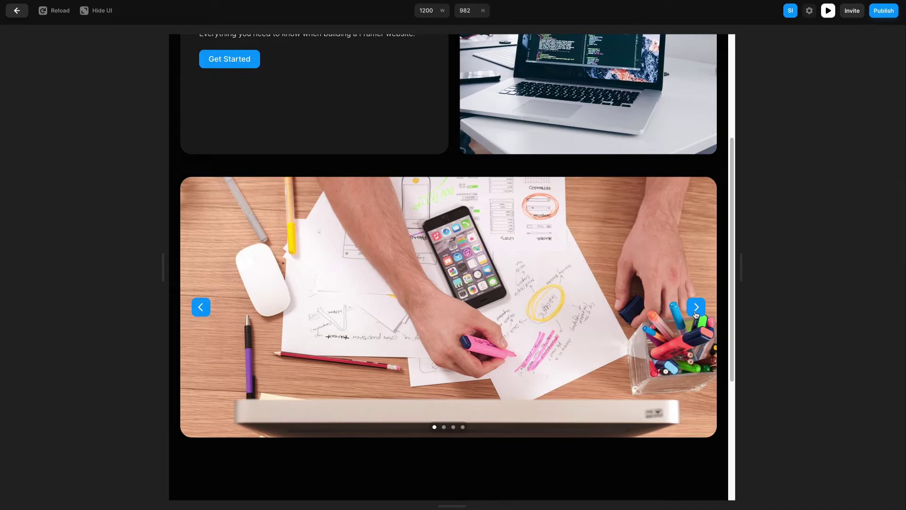
pyautogui.click(696, 311)
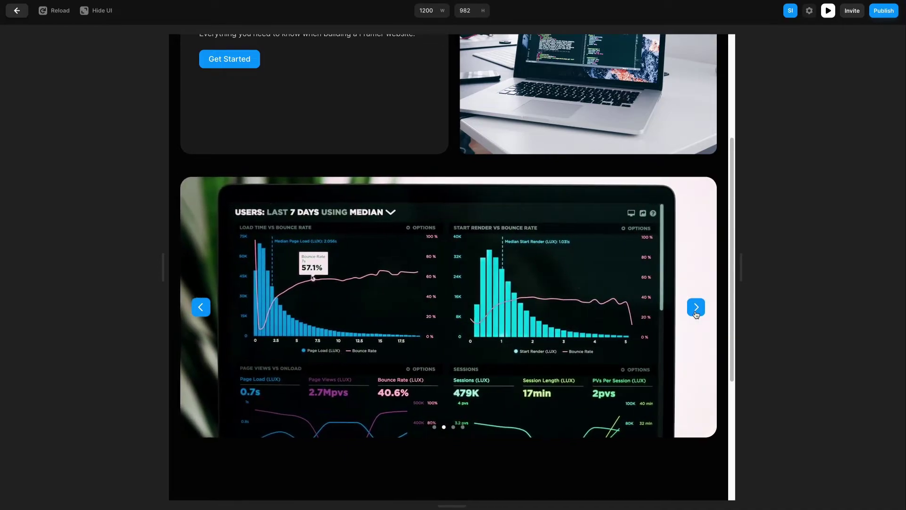
pyautogui.click(696, 311)
pyautogui.click(696, 308)
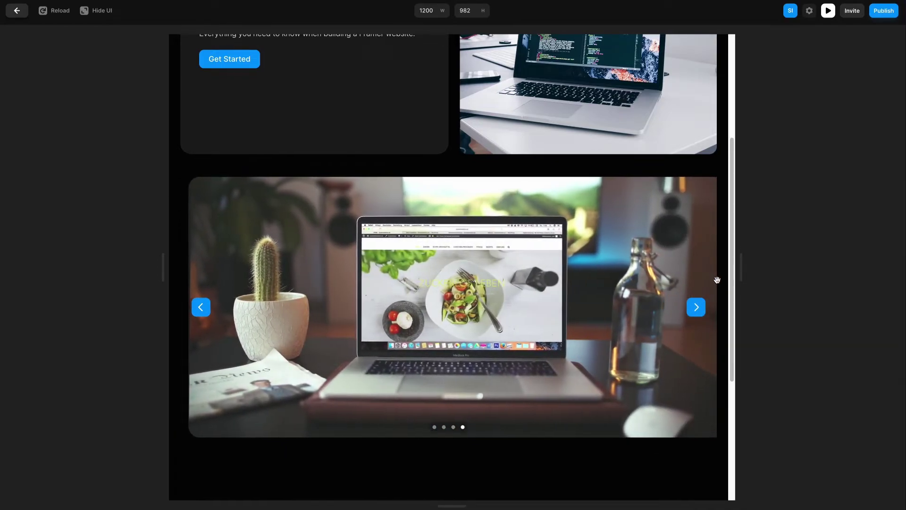
pyautogui.moveTo(742, 267); pyautogui.dragTo(662, 277)
pyautogui.click(615, 308)
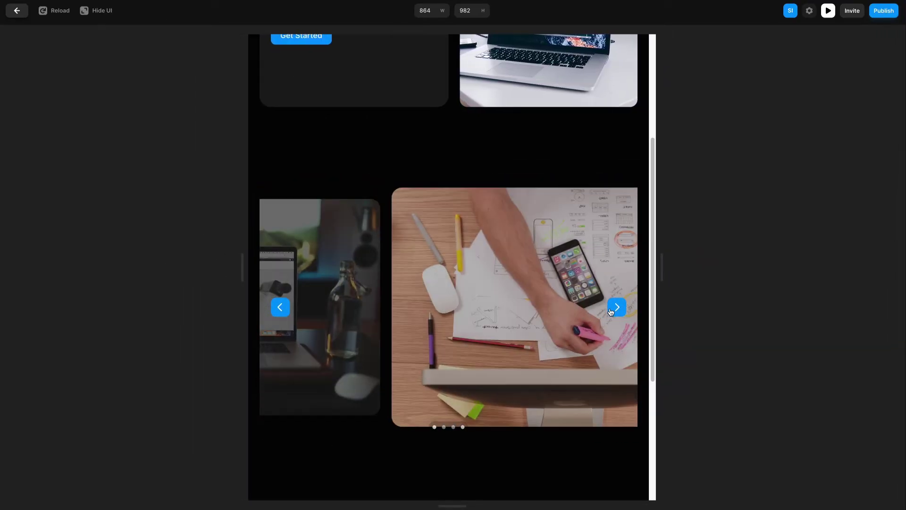
pyautogui.click(624, 315)
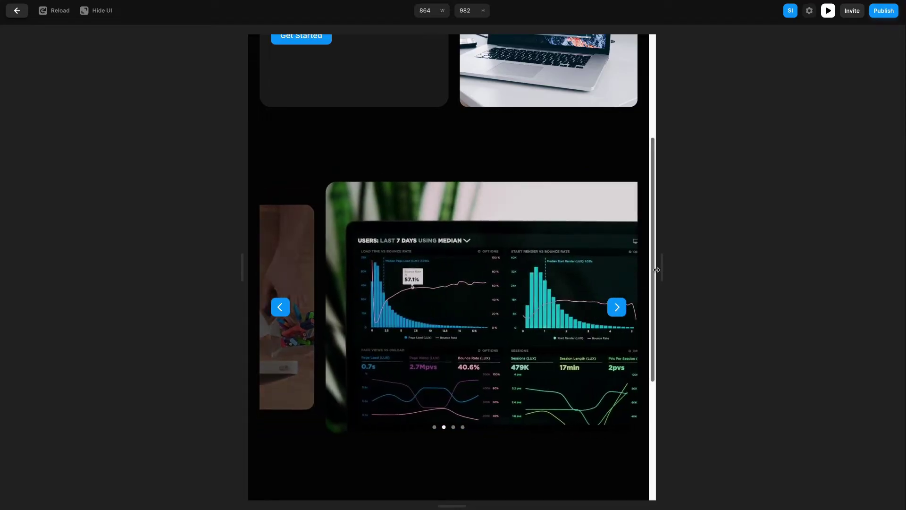
pyautogui.moveTo(662, 268); pyautogui.dragTo(590, 270)
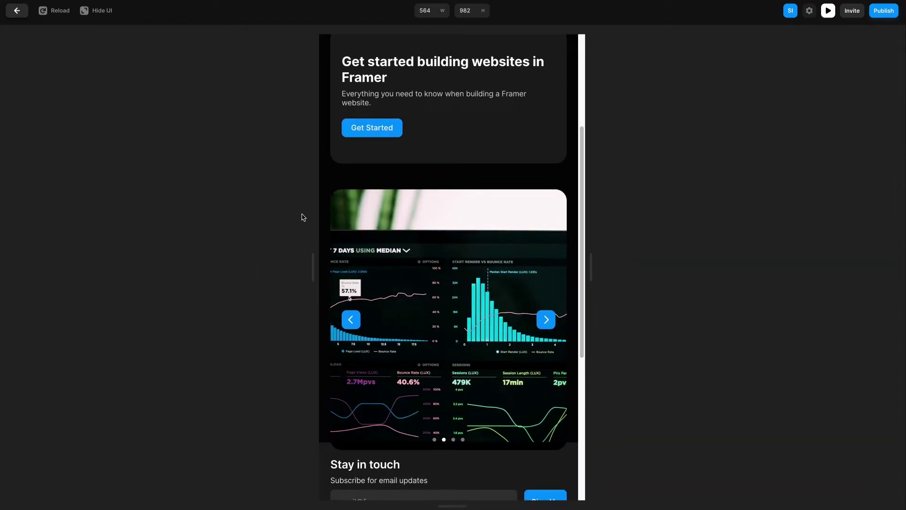
pyautogui.click(17, 11)
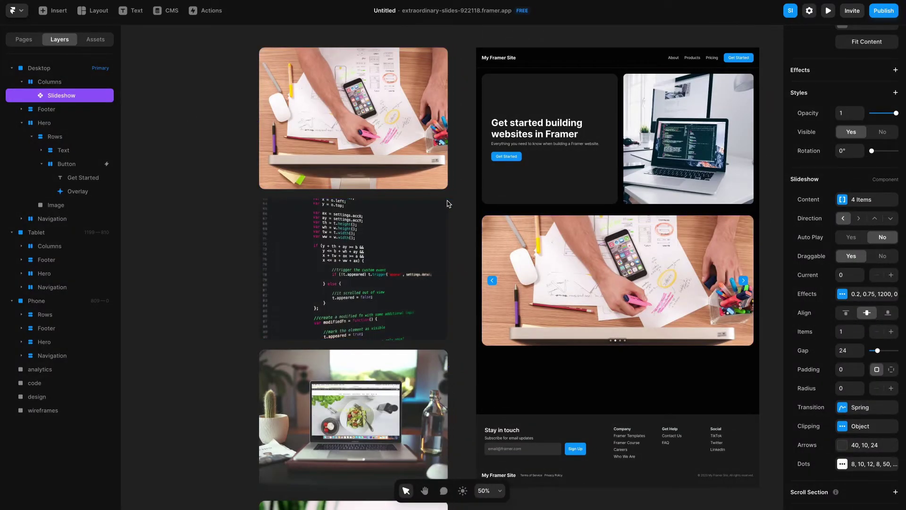
# - Nudge the tablet layout's slideshow container upward
pyautogui.hscroll(10, 448, 204)
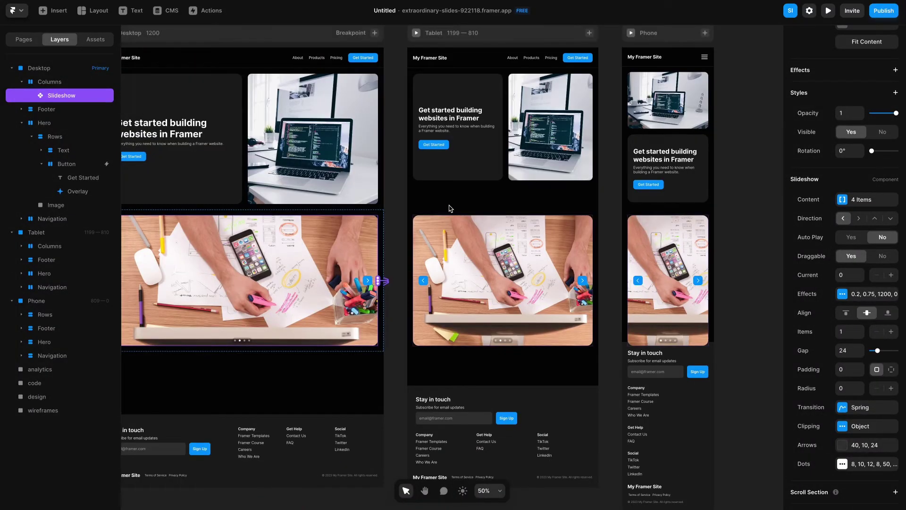
pyautogui.click(457, 189)
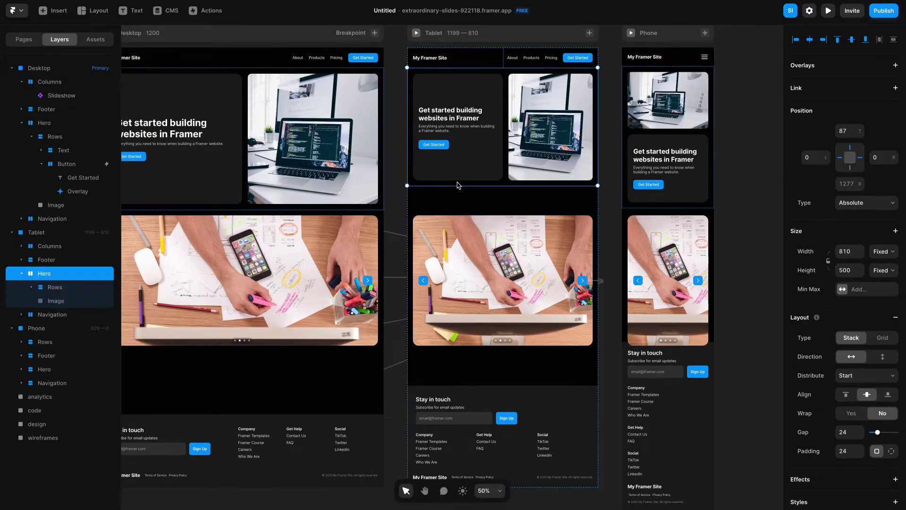
pyautogui.click(459, 215)
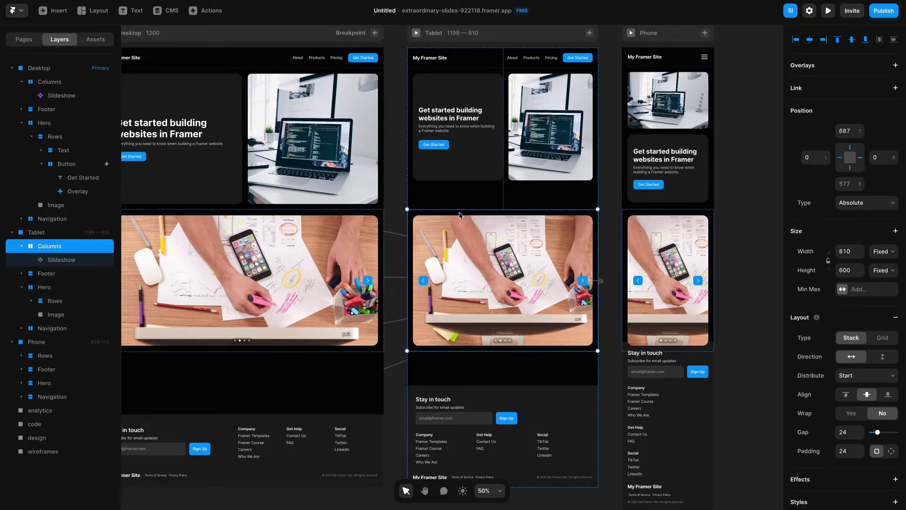
pyautogui.hotkey('shift', 'Up')
pyautogui.hotkey('shift', 'Up')
pyautogui.hotkey('shift', 'Up')
pyautogui.hotkey('shift', 'Up')
pyautogui.hotkey('shift', 'Up')
pyautogui.hotkey('shift', 'Up')
pyautogui.hotkey('shift', 'Up')
pyautogui.hotkey('shift', 'Up')
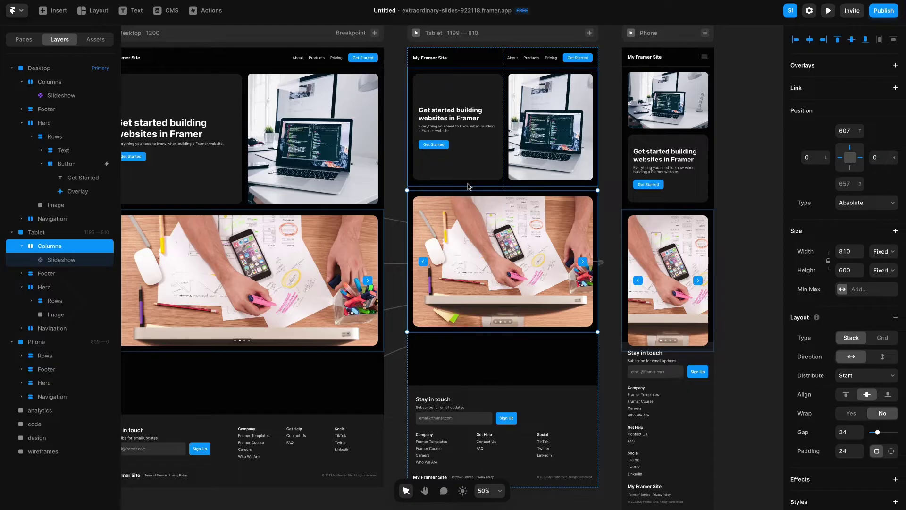
pyautogui.hotkey('shift', 'Up')
pyautogui.hotkey('shift', 'Up')
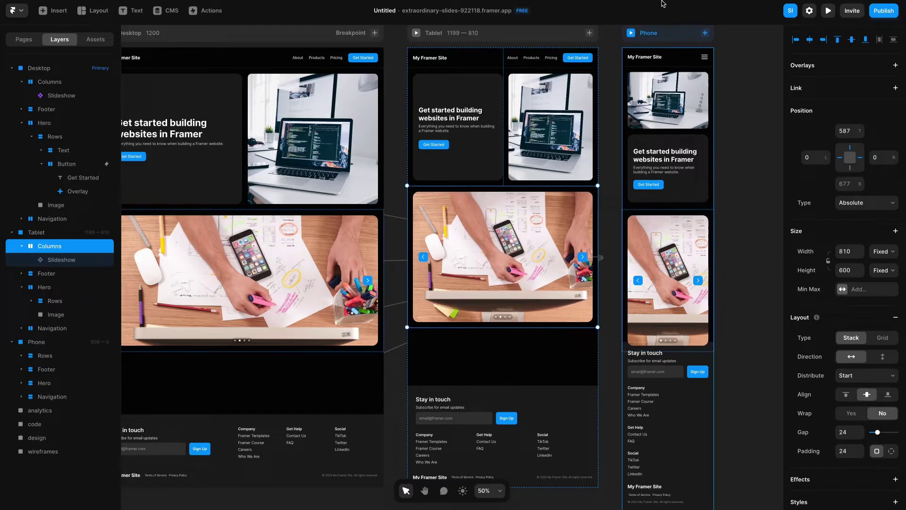
# - Extend the Phone breakpoint frame taller at the bottom
pyautogui.click(668, 33)
pyautogui.scroll(-5, 702, 425)
pyautogui.scroll(4, 675, 366)
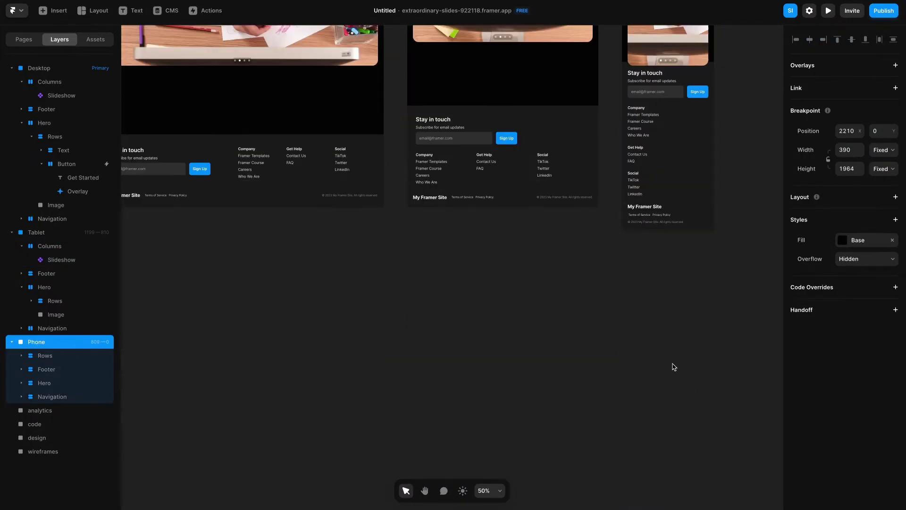
pyautogui.moveTo(683, 444); pyautogui.dragTo(682, 496)
# - Move the phone Rows slideshow container up slightly and set its height to 300
pyautogui.click(708, 108)
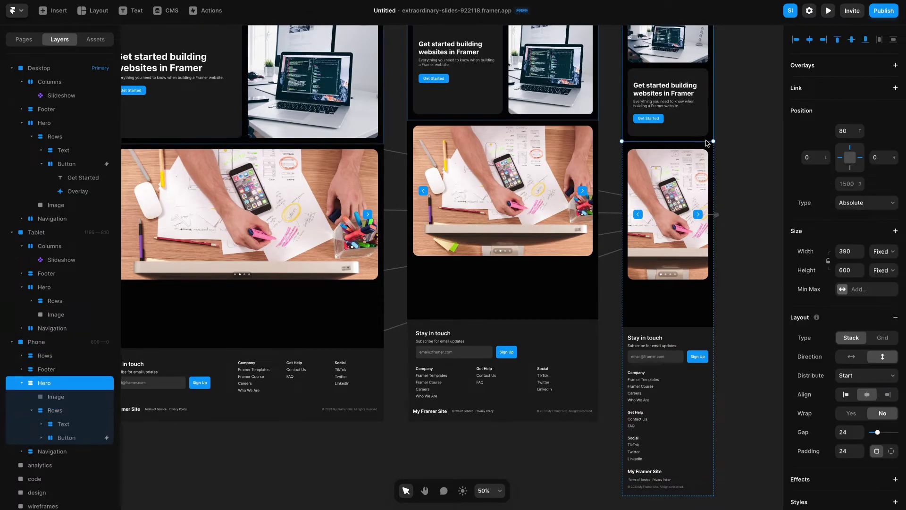
pyautogui.click(704, 149)
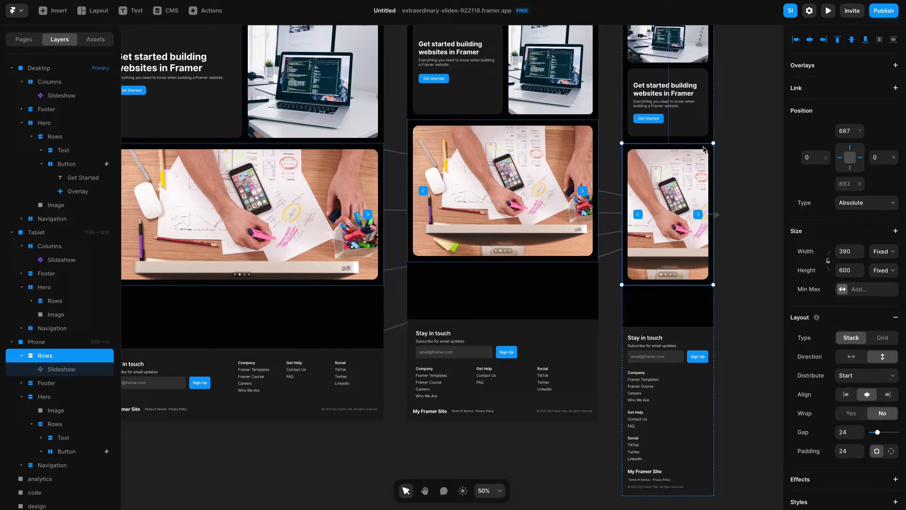
pyautogui.moveTo(703, 149); pyautogui.dragTo(704, 141)
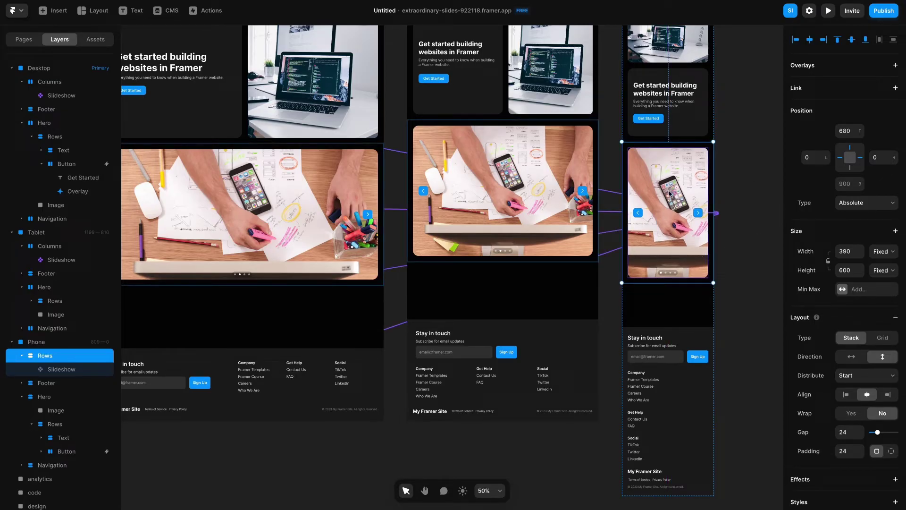
pyautogui.click(846, 272)
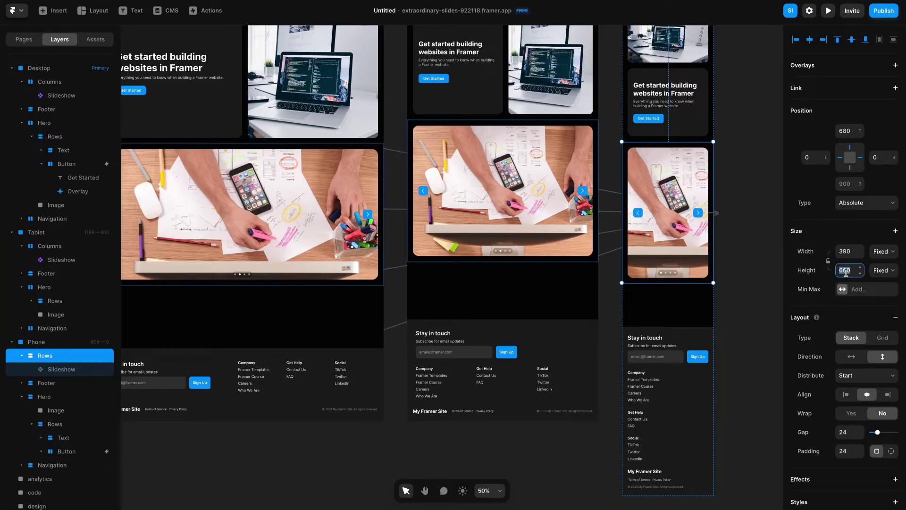
pyautogui.write('300')
pyautogui.press('Return')
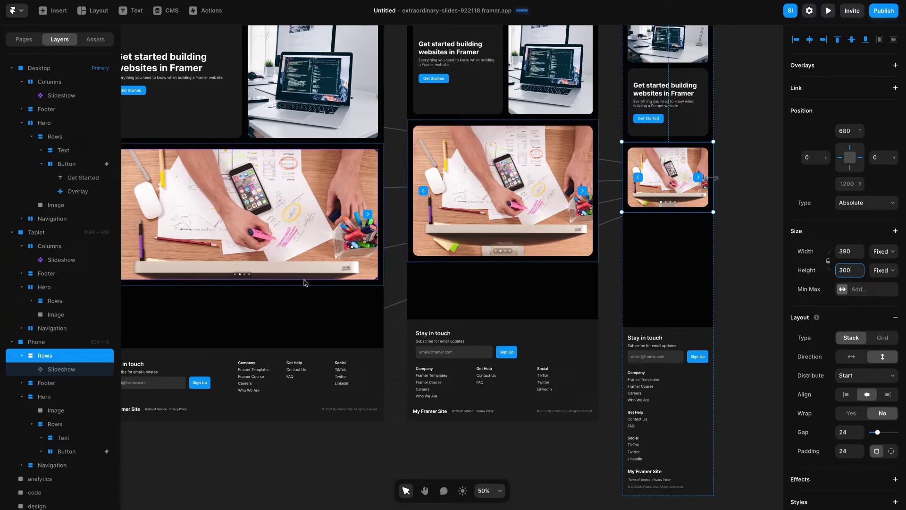
pyautogui.click(829, 11)
pyautogui.scroll(-2, 444, 356)
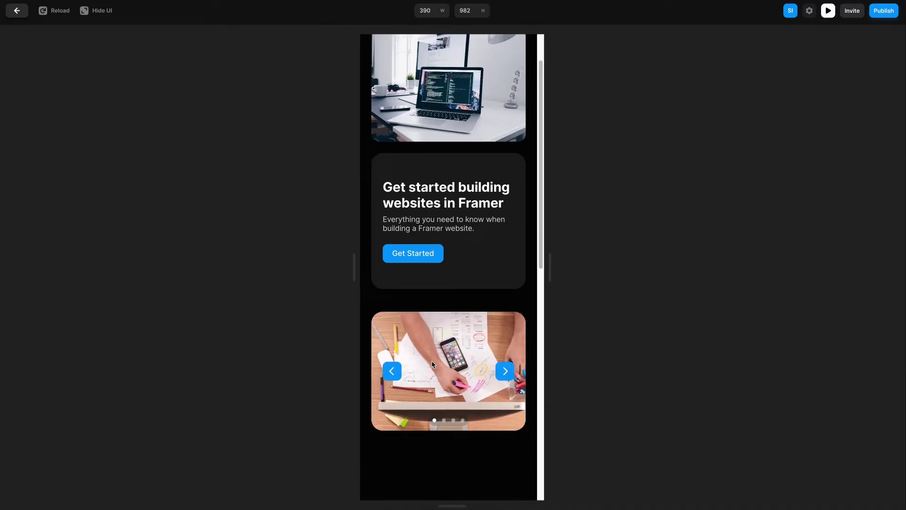
pyautogui.click(504, 351)
pyautogui.click(504, 350)
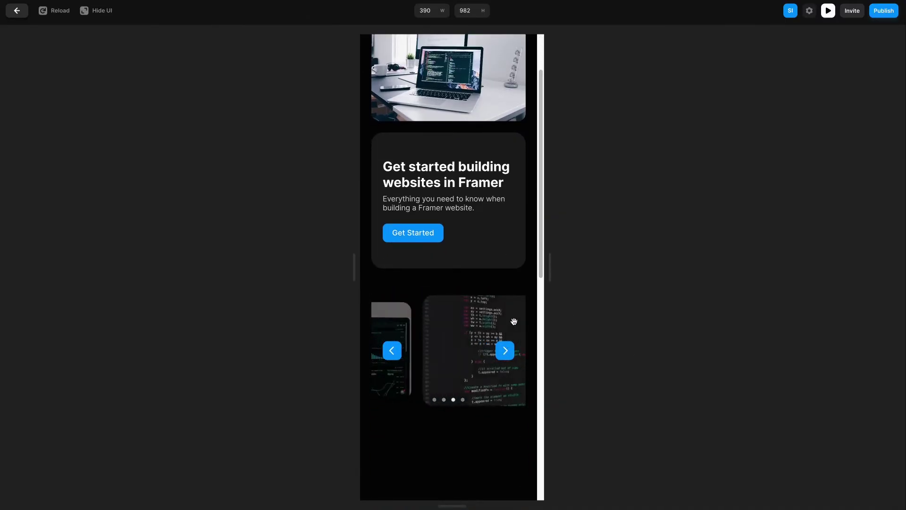
pyautogui.moveTo(550, 269); pyautogui.dragTo(785, 276)
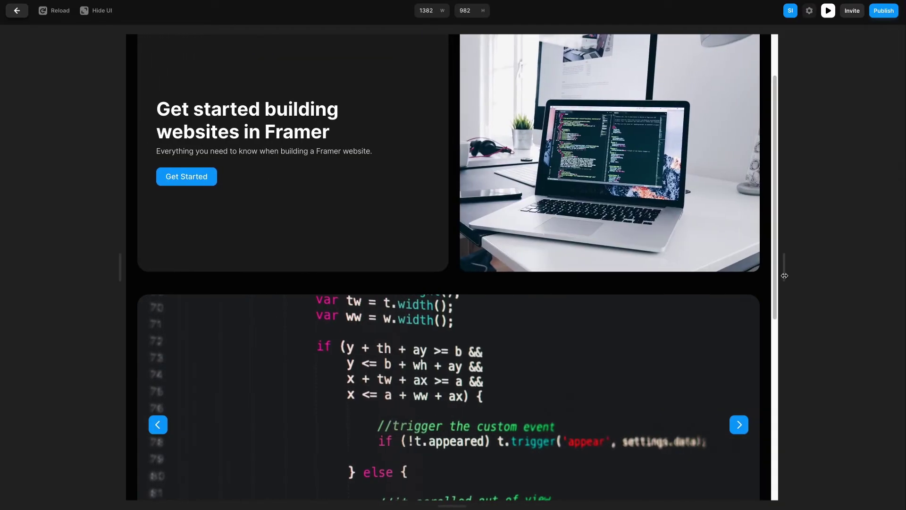
pyautogui.press('Escape')
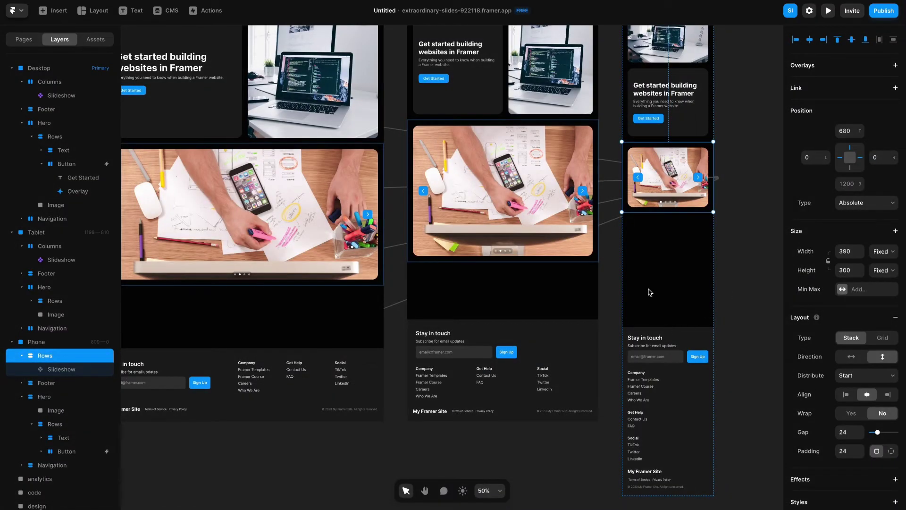
# - Give the phone slideshow's arrows size 32 and an inset of 14
pyautogui.click(650, 190)
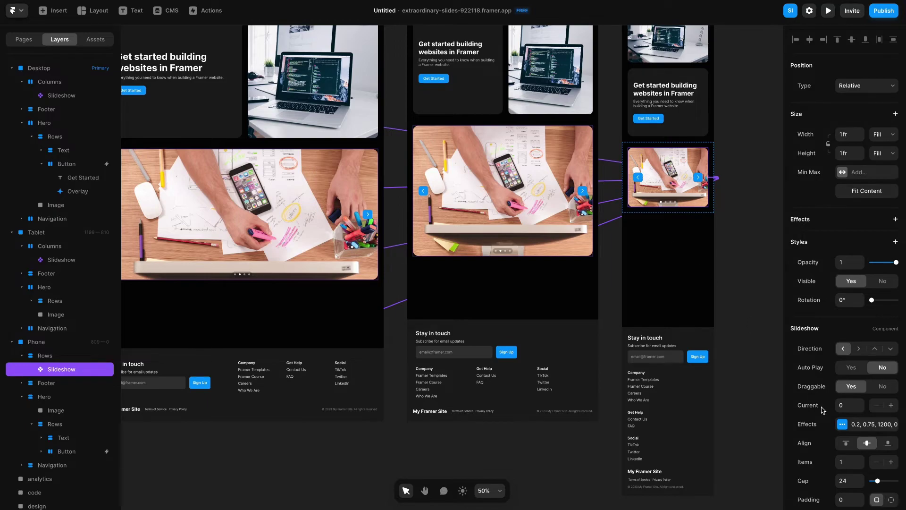
pyautogui.scroll(-4, 825, 410)
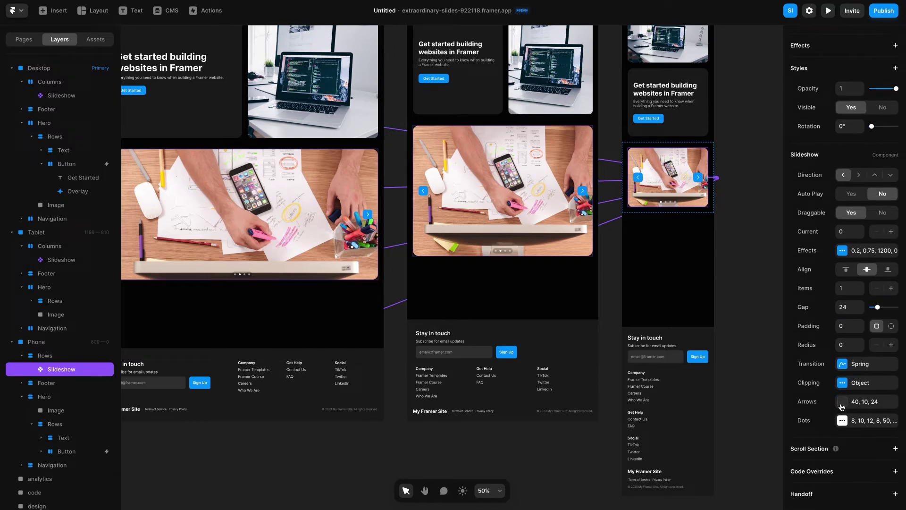
pyautogui.click(842, 404)
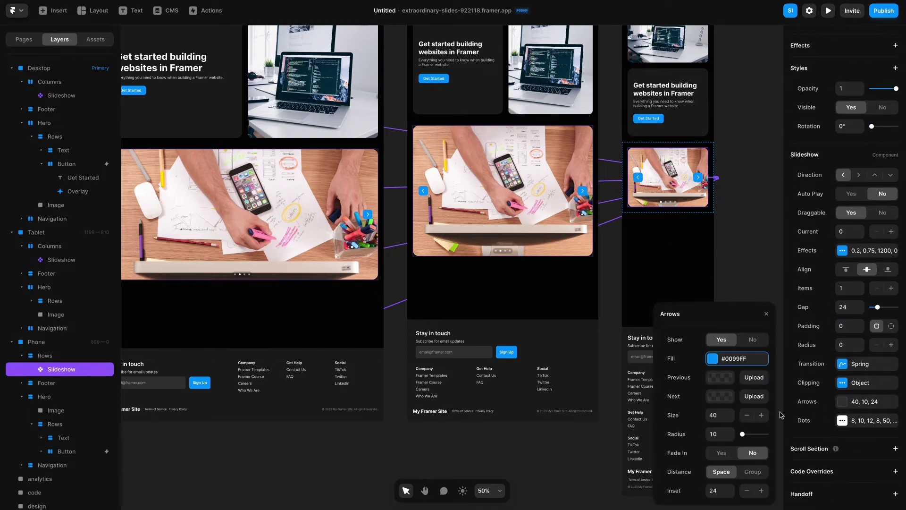
pyautogui.click(717, 418)
pyautogui.write('32')
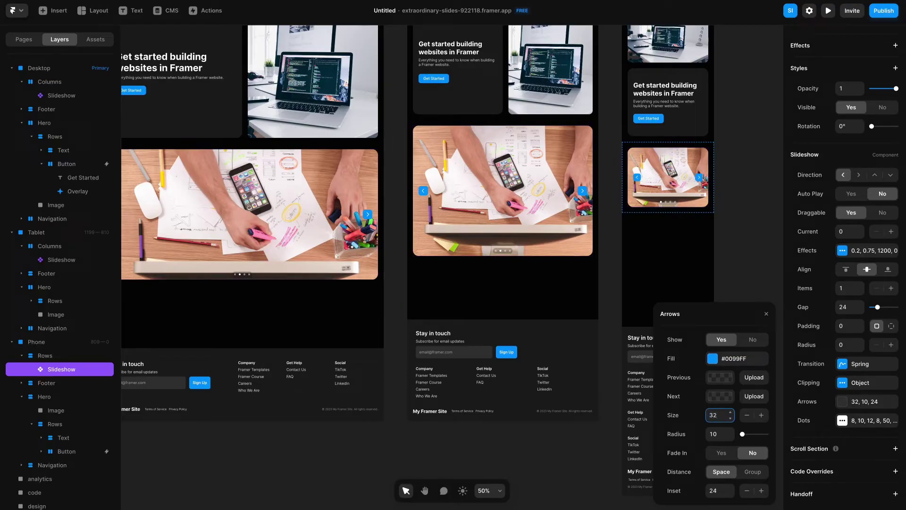
pyautogui.click(718, 491)
pyautogui.write('14')
pyautogui.click(775, 230)
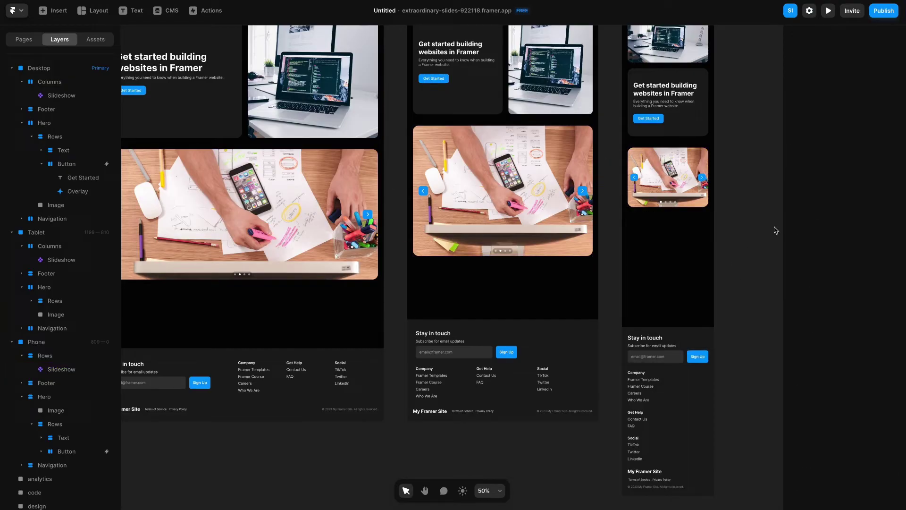
pyautogui.click(828, 11)
pyautogui.scroll(-3, 692, 374)
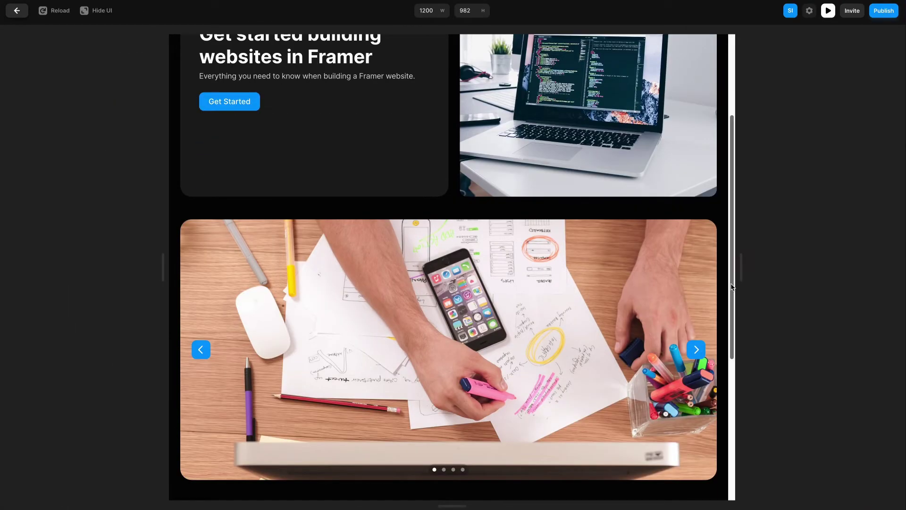
pyautogui.moveTo(740, 271); pyautogui.dragTo(599, 289)
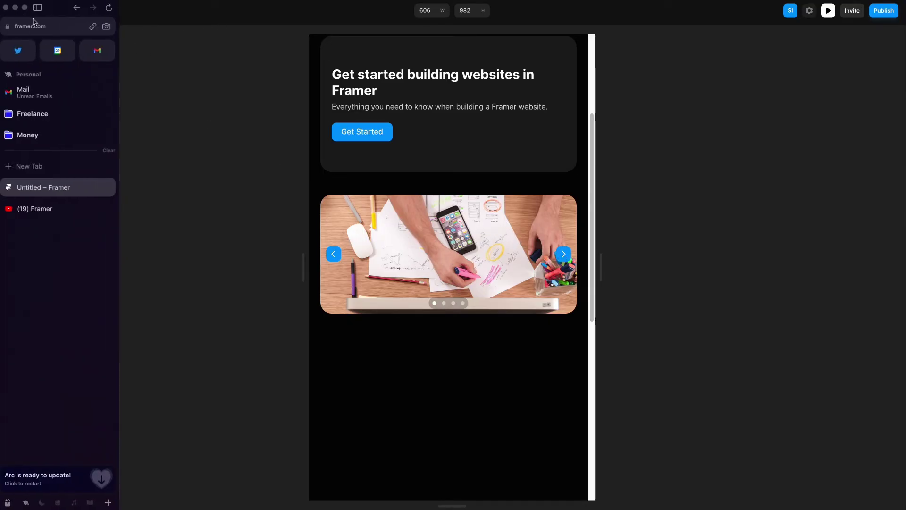
# - Back in the editor, change the phone Rows container's height from 300 to 400
pyautogui.click(22, 13)
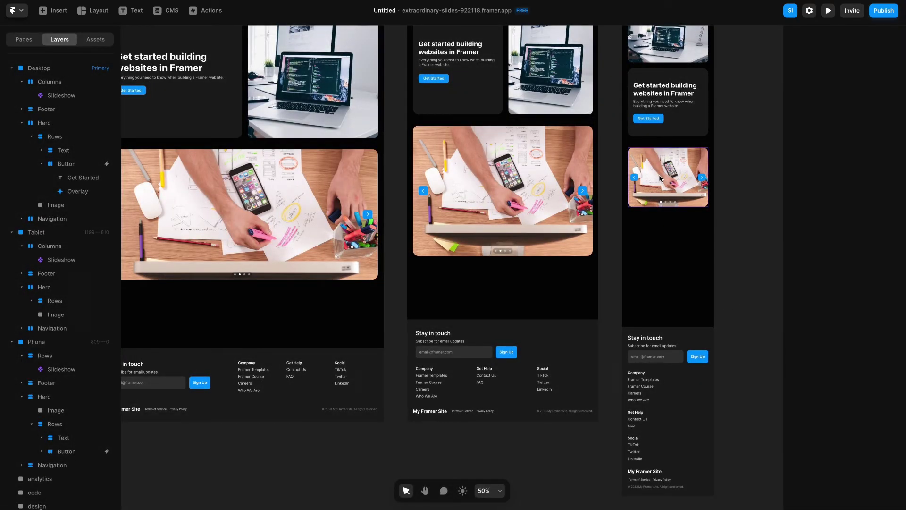
pyautogui.click(668, 205)
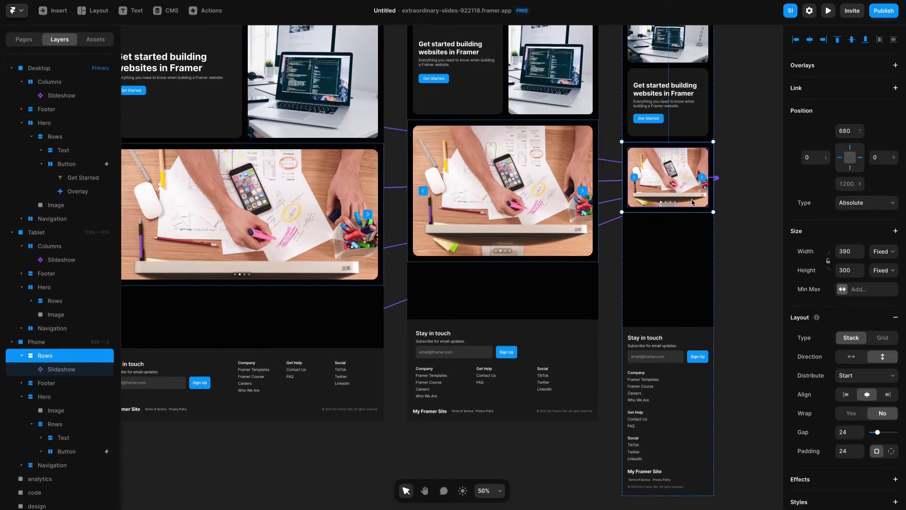
pyautogui.click(849, 271)
pyautogui.write('400')
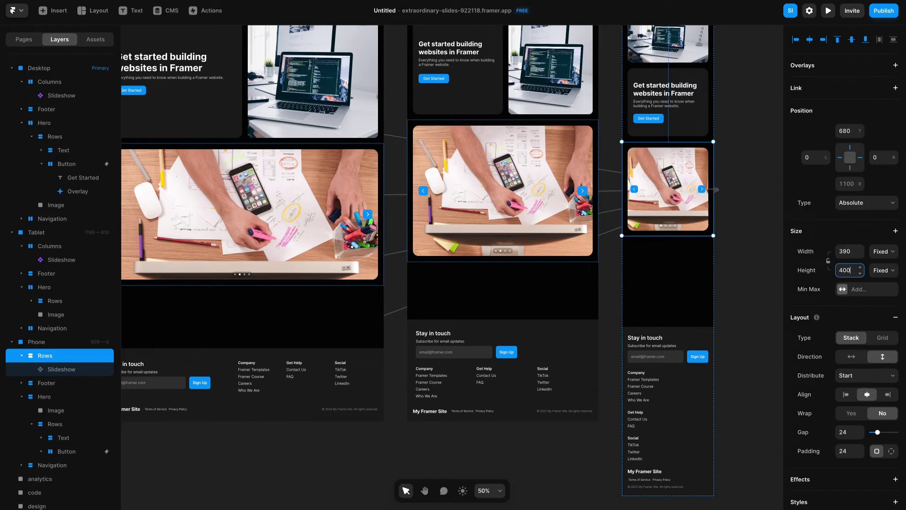
pyautogui.click(751, 246)
pyautogui.hscroll(-2, 378, 195)
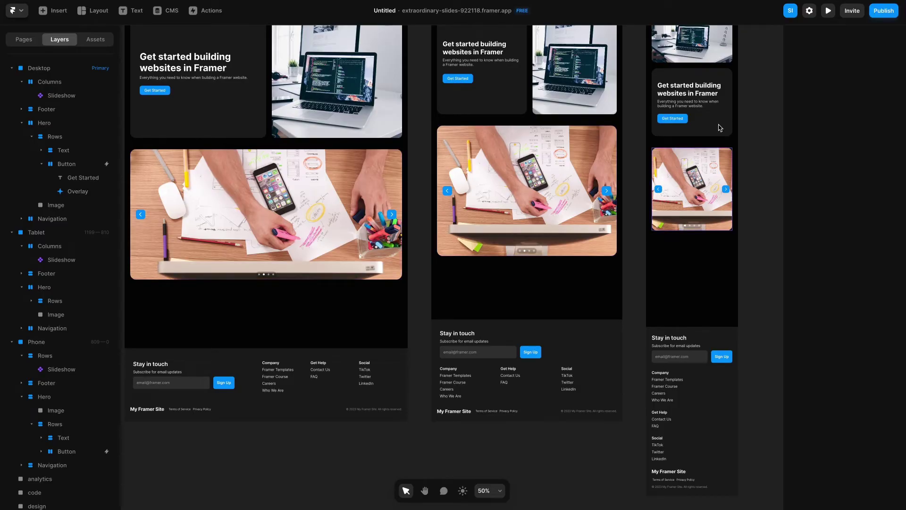
pyautogui.hotkey('ctrl', 'p')
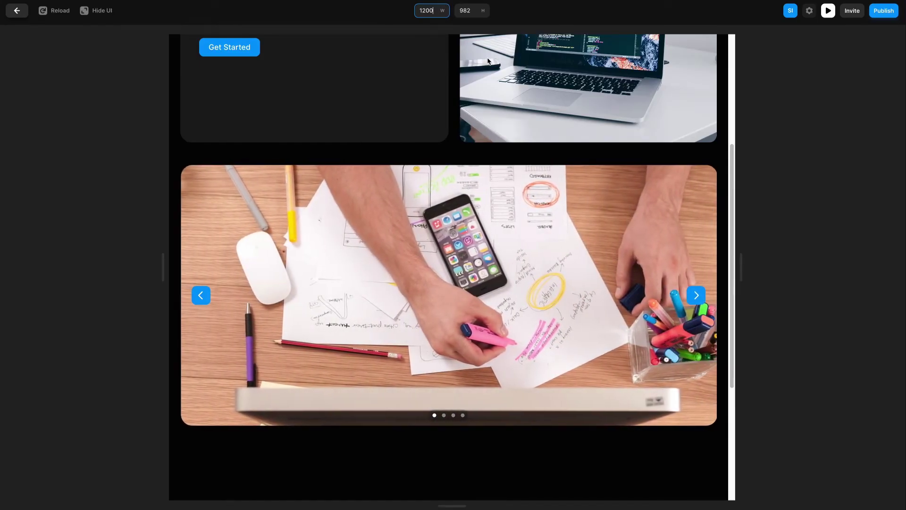
pyautogui.write('768')
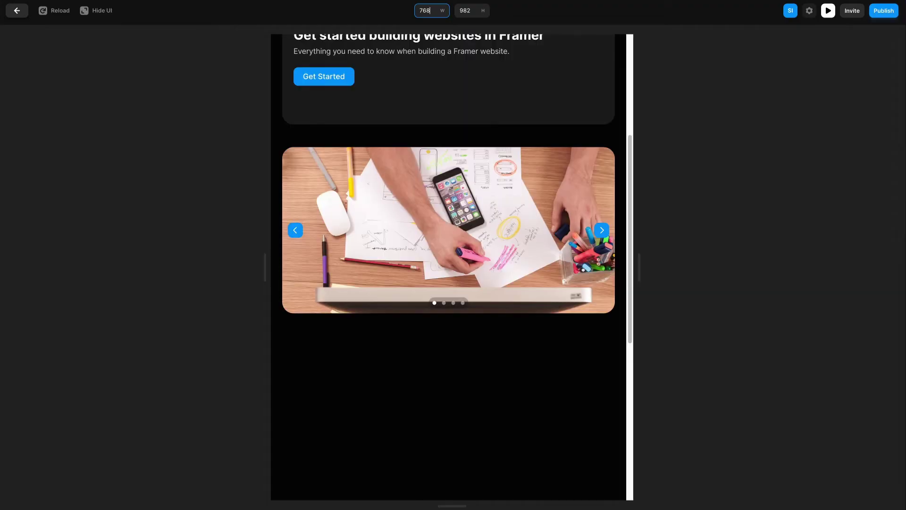
pyautogui.click(598, 235)
pyautogui.click(597, 235)
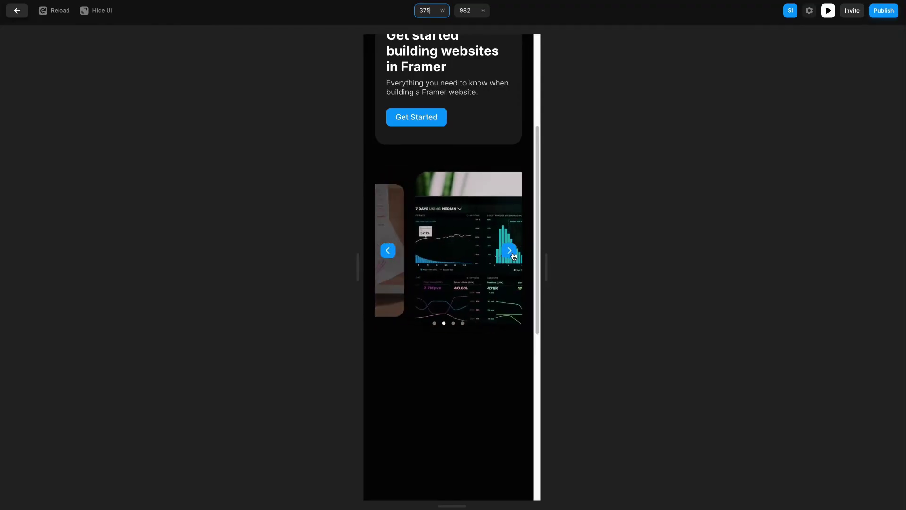
pyautogui.click(510, 251)
pyautogui.press('Escape')
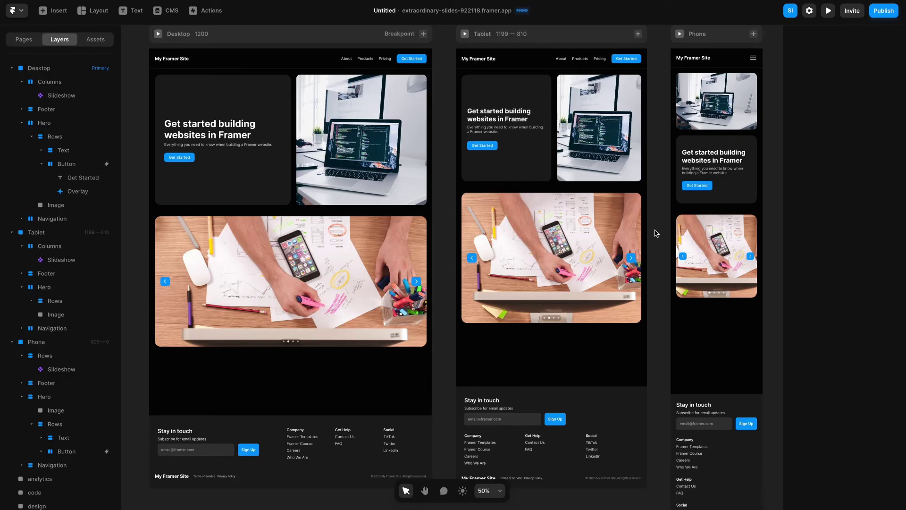
# - Push the latest changes live with Update and open the site URL from Domains
pyautogui.scroll(1, 656, 233)
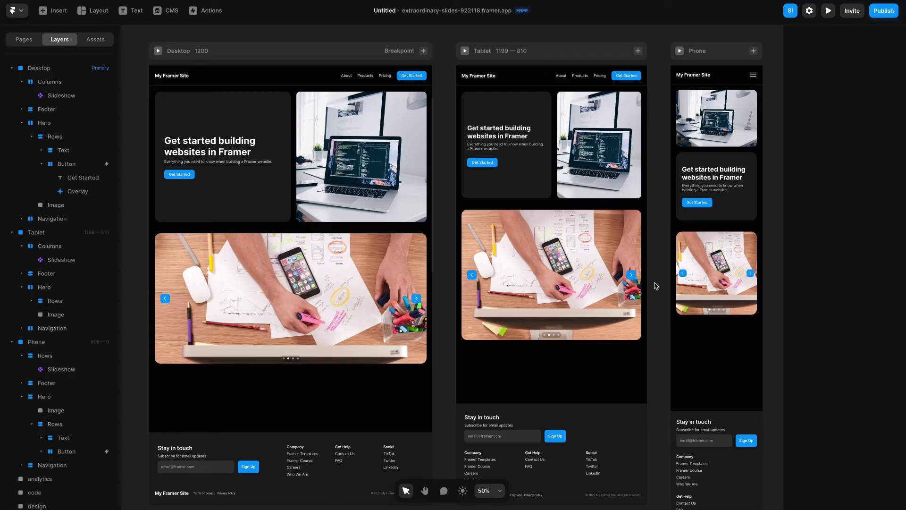
pyautogui.hscroll(-1, 657, 307)
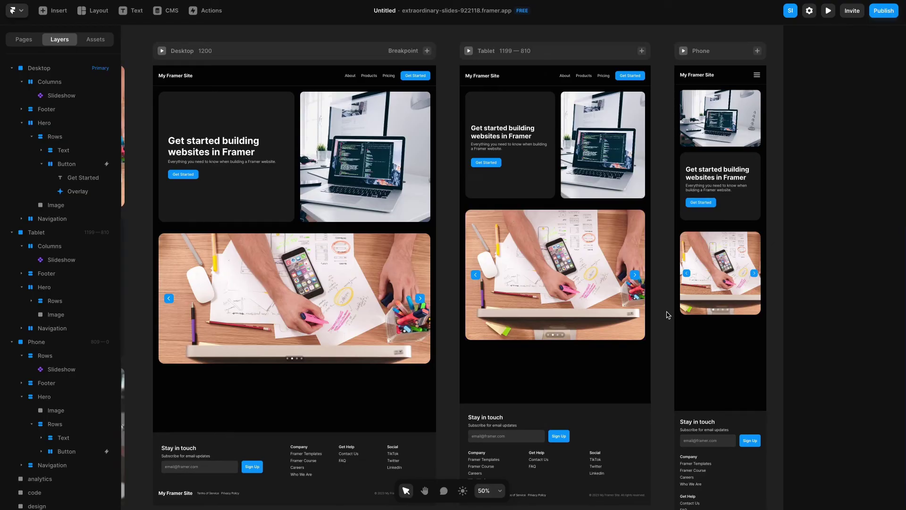
pyautogui.click(885, 11)
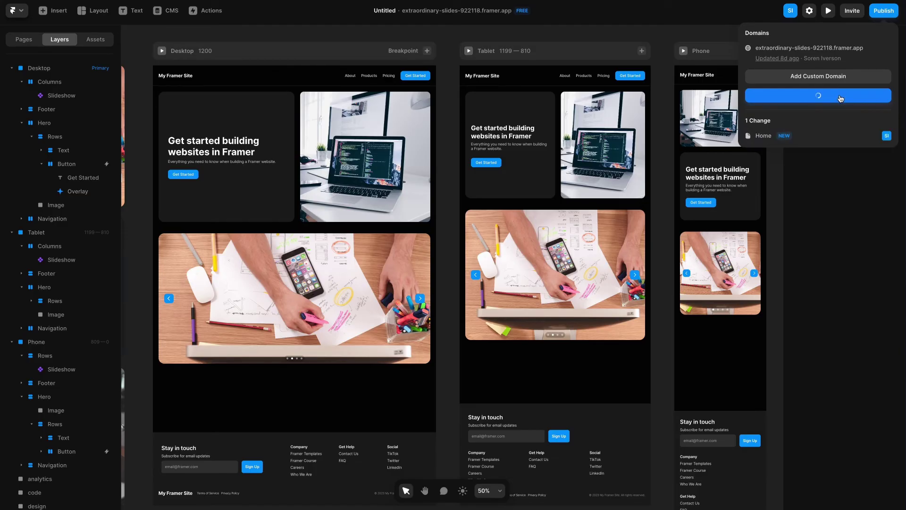
pyautogui.click(841, 97)
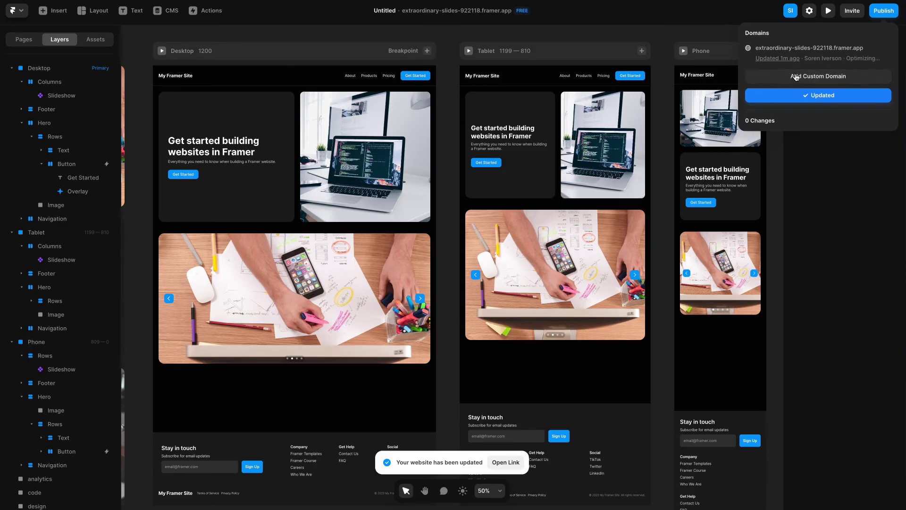
pyautogui.click(785, 47)
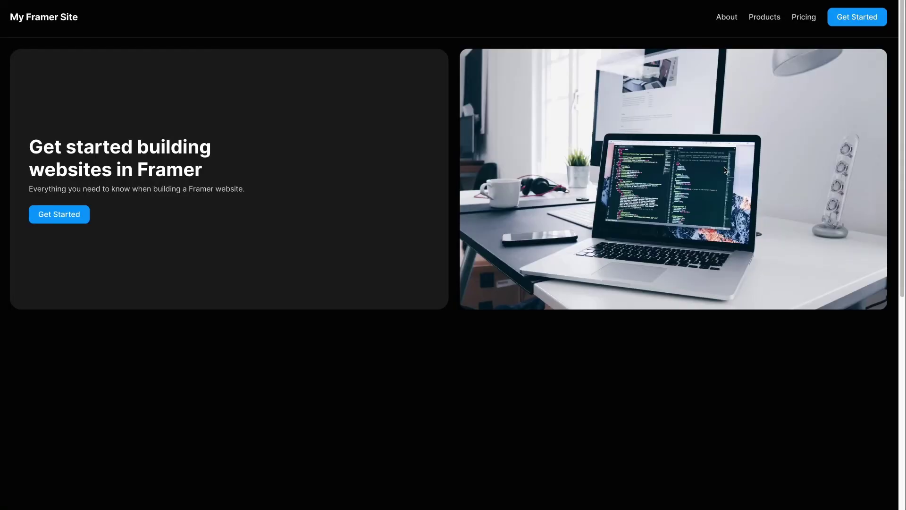
# - Scroll down to the live slideshow and advance it two slides to the code slide
pyautogui.scroll(-5, 609, 206)
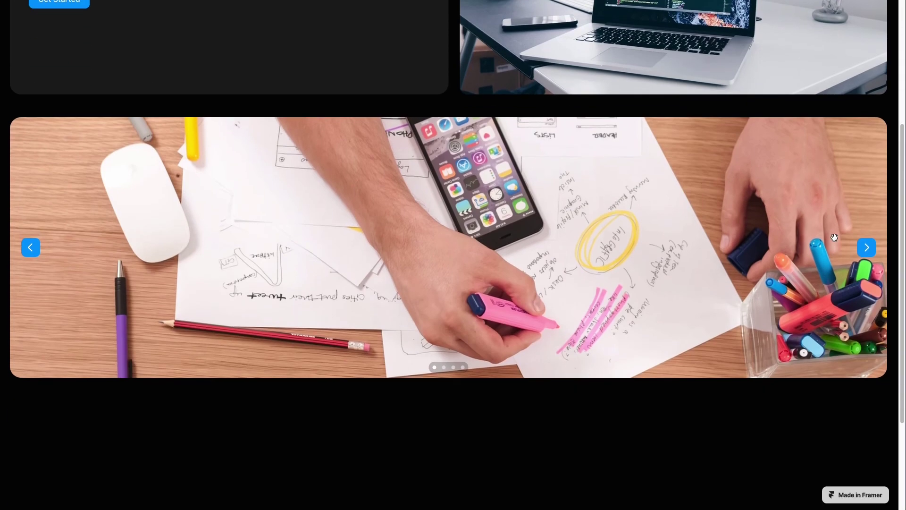
pyautogui.click(868, 249)
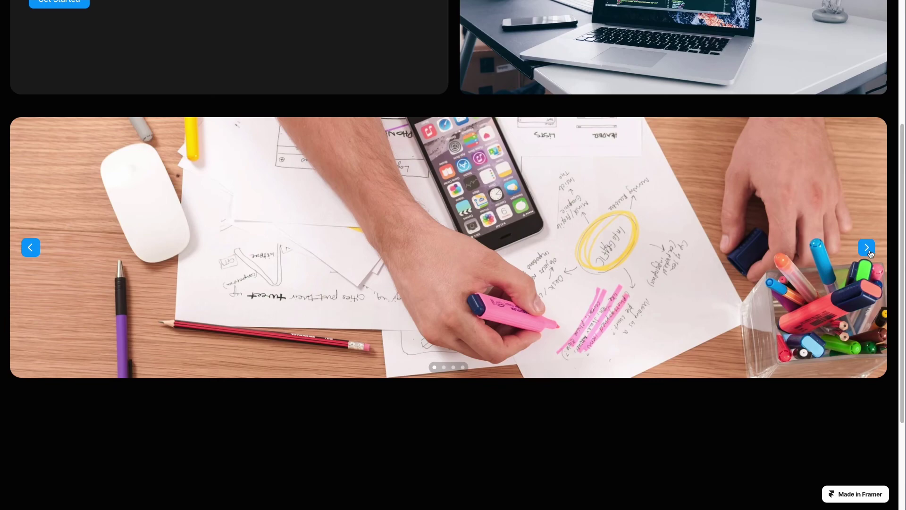
pyautogui.click(867, 250)
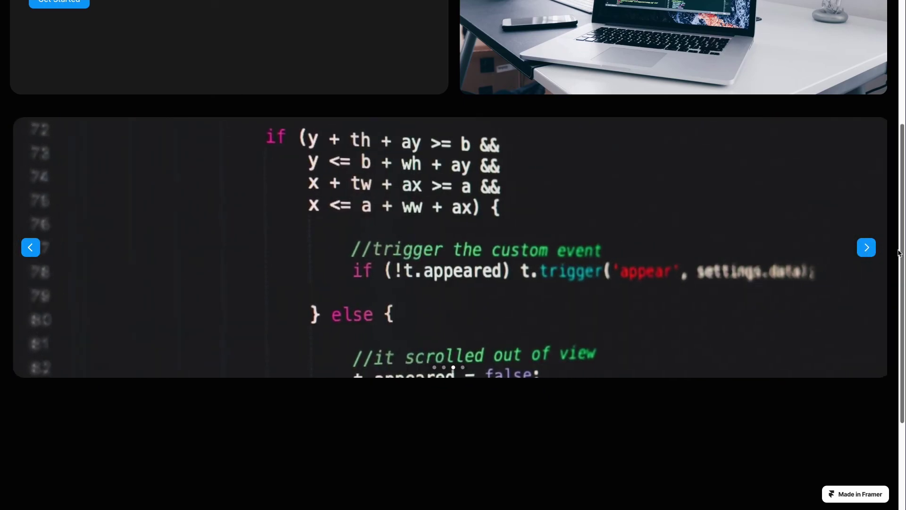